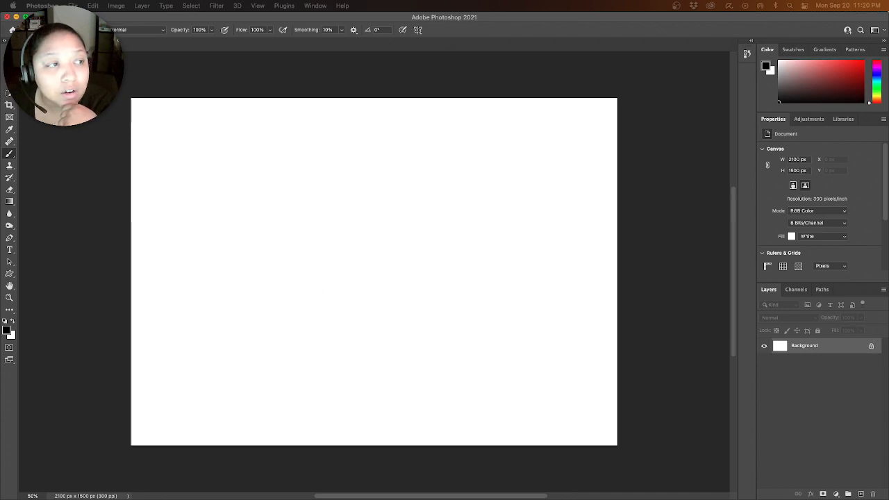
Step: Convert the locked Background into a normal layer and move it back into alignment with the canvas
key("v")
left_click_drag(169, 157, 236, 202)
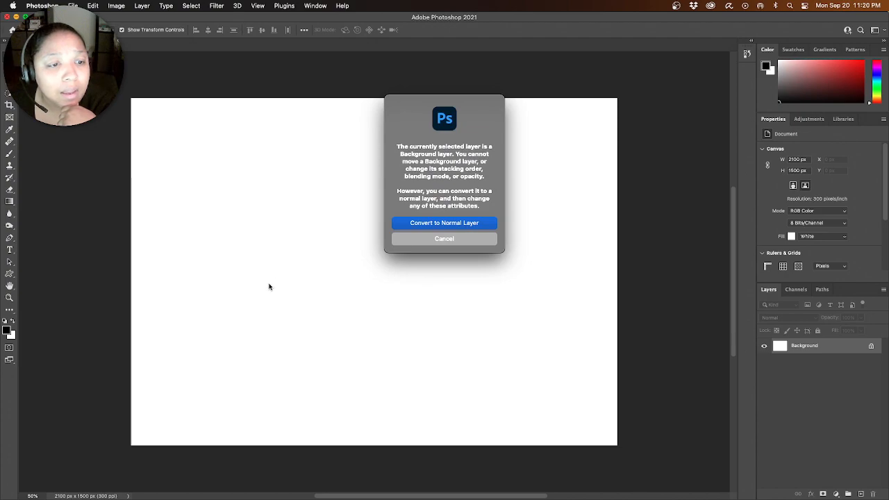
left_click(455, 224)
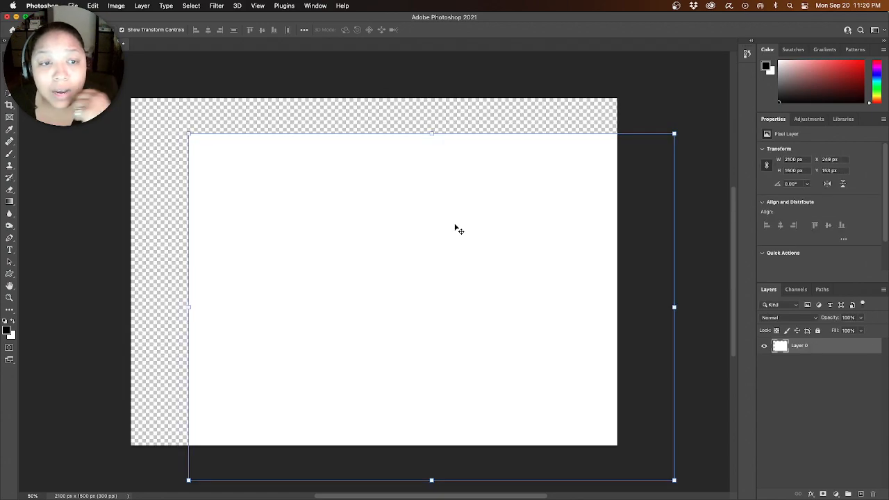
left_click_drag(448, 309, 403, 278)
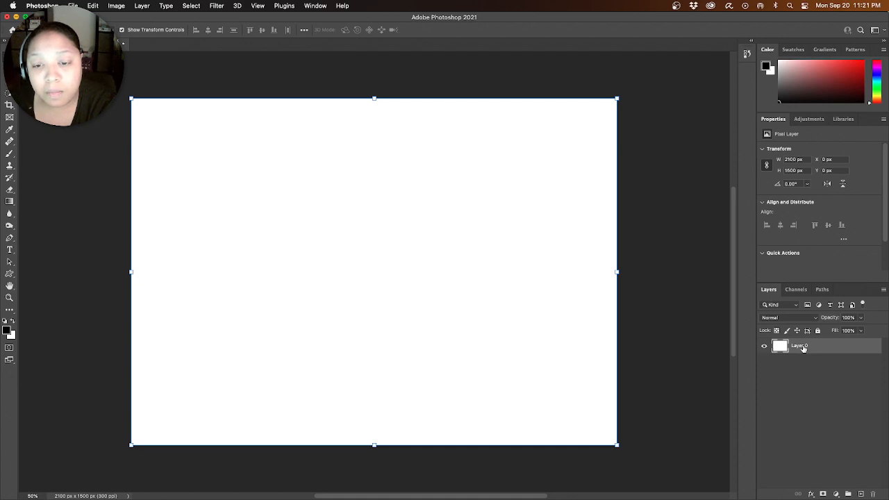
Step: Draw a small black ellipse about 15 by 20 px near the canvas's lower-right corner
left_click(10, 275)
left_click(43, 283)
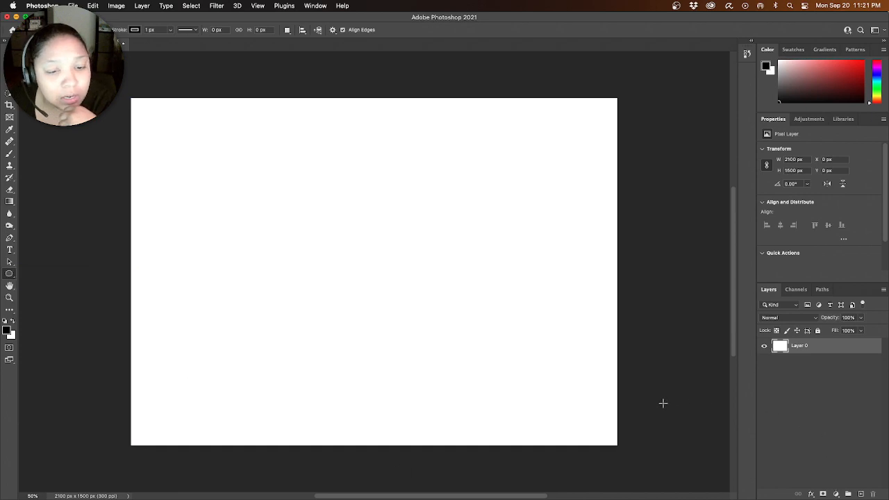
left_click_drag(593, 415, 597, 422)
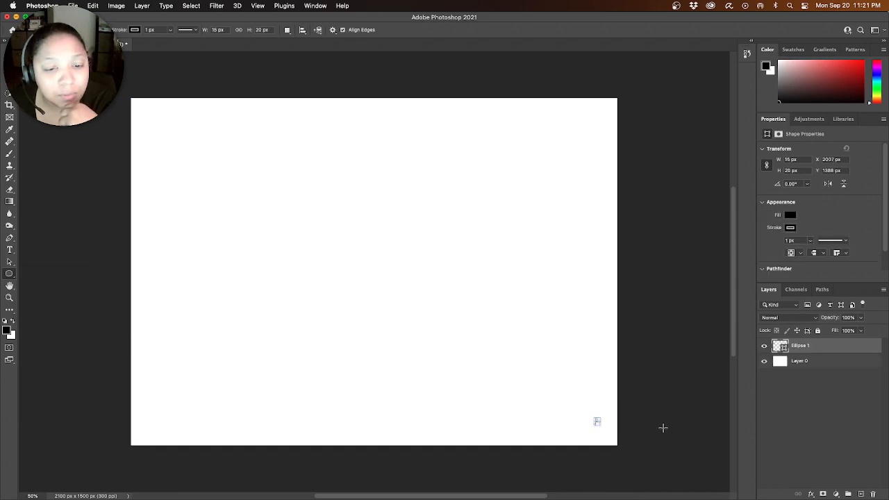
key("v")
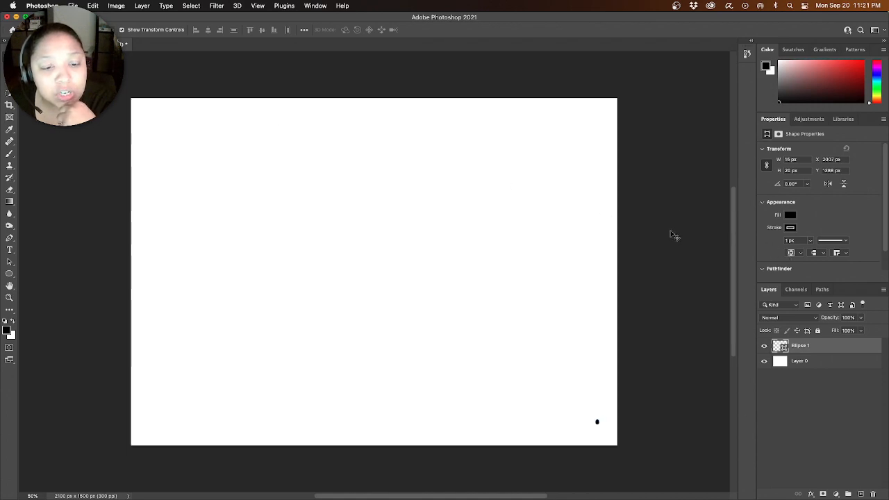
Step: Turn off the transform controls, and hide and show the ellipse layer to check the dot
left_click(121, 30)
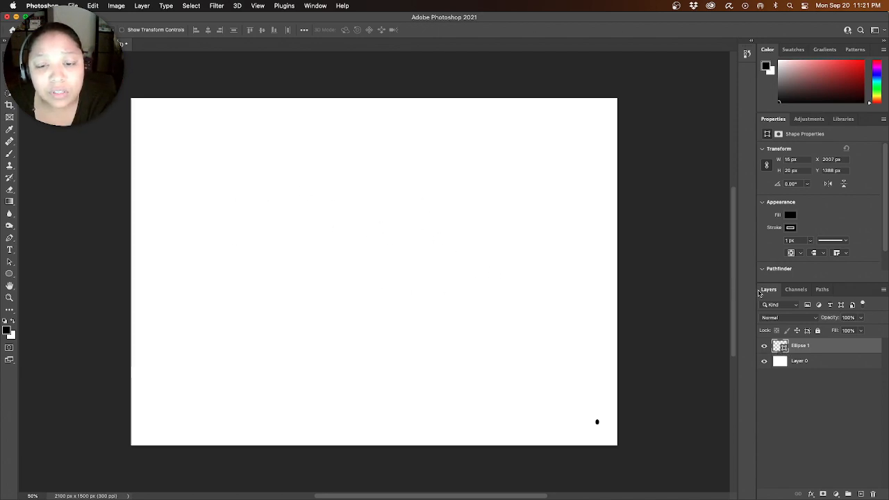
left_click(765, 346)
left_click(765, 346)
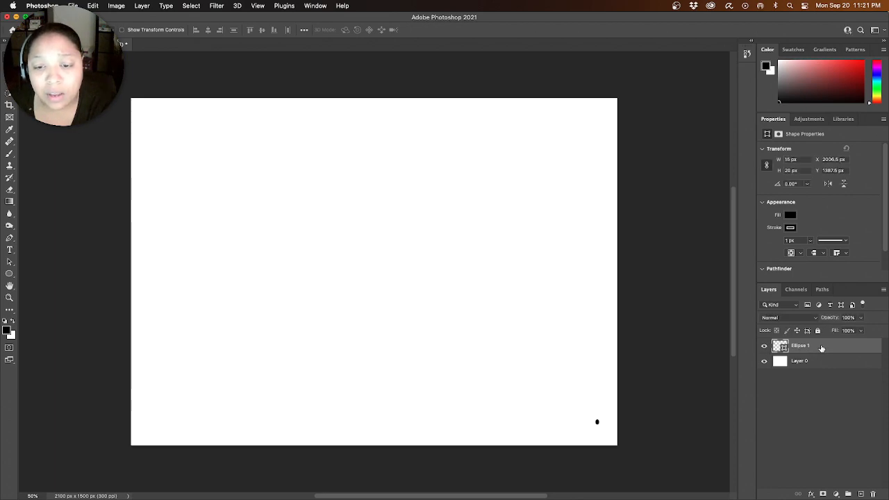
Step: Rename the ellipse layer "small black dot bottom corner" and delete that layer
double_click(803, 346)
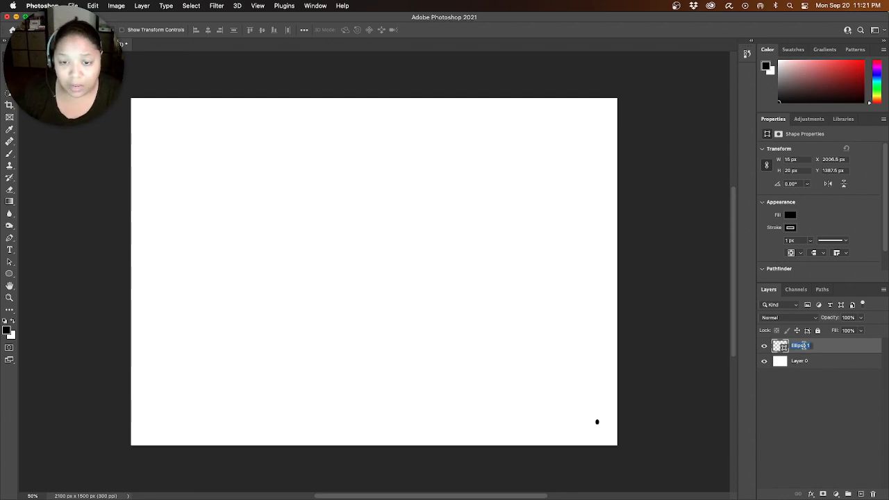
type("small")
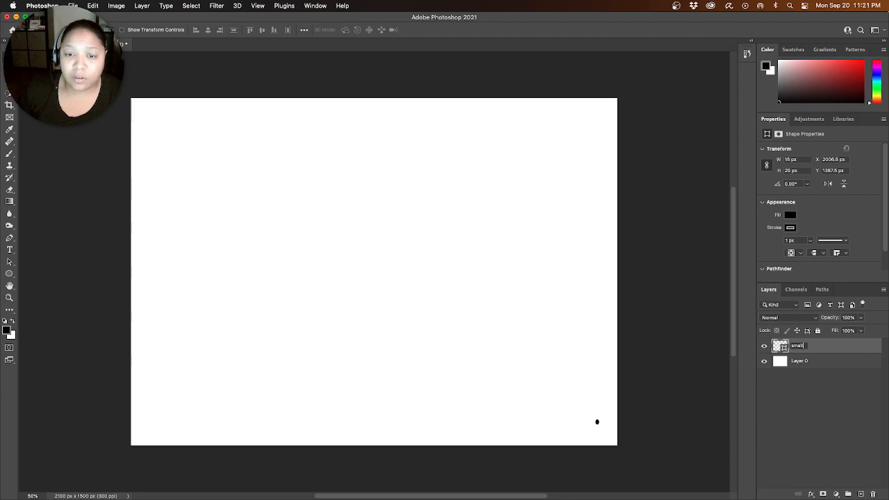
type(" black")
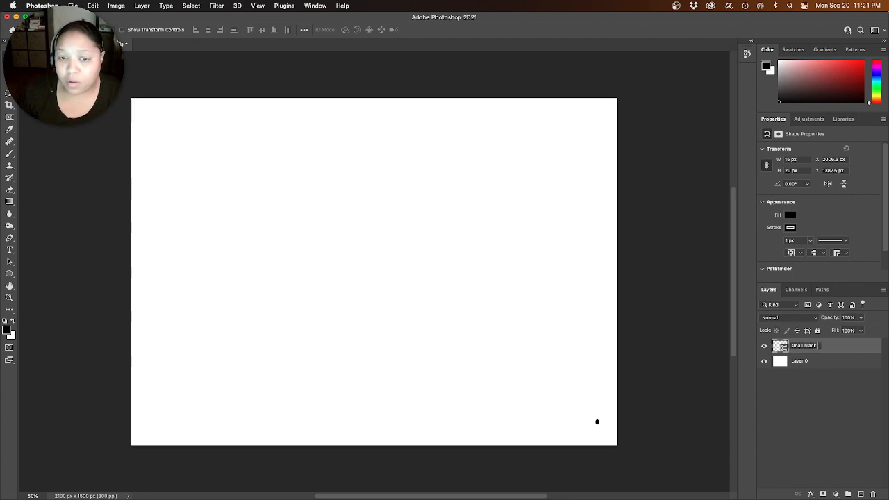
type(" dot")
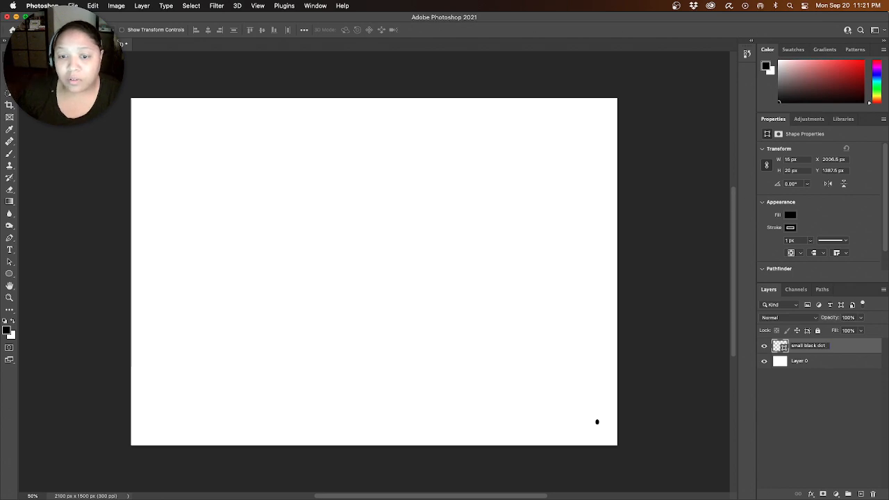
type(" bo")
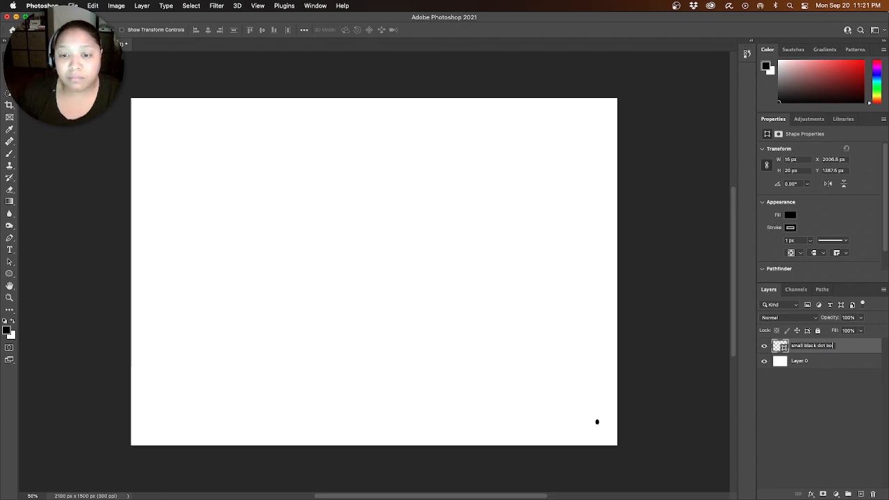
type("ttom corne")
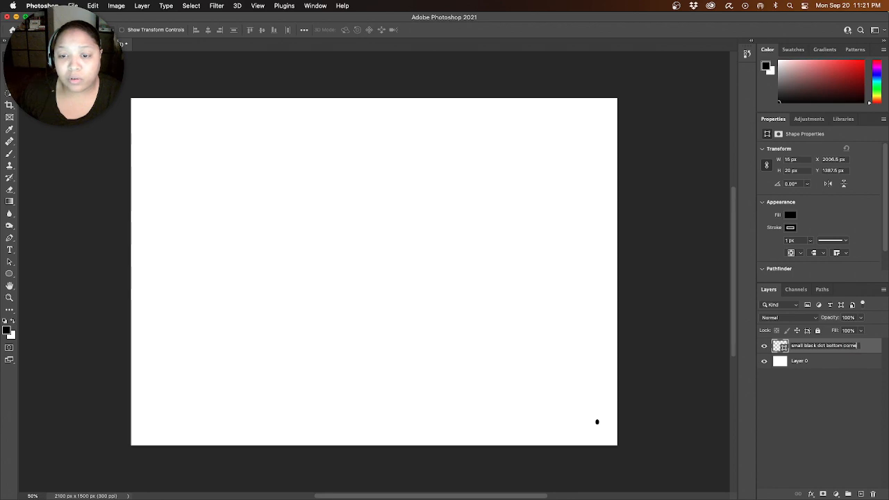
type("r")
key("Return")
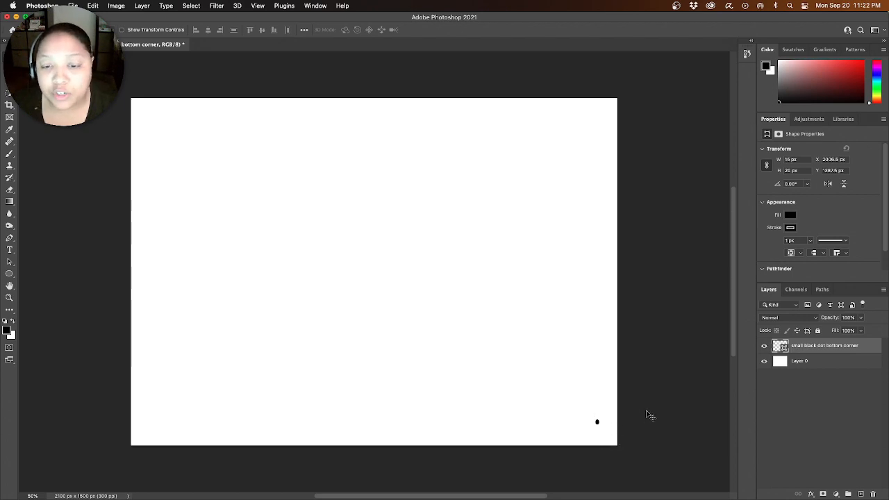
left_click_drag(832, 353, 872, 493)
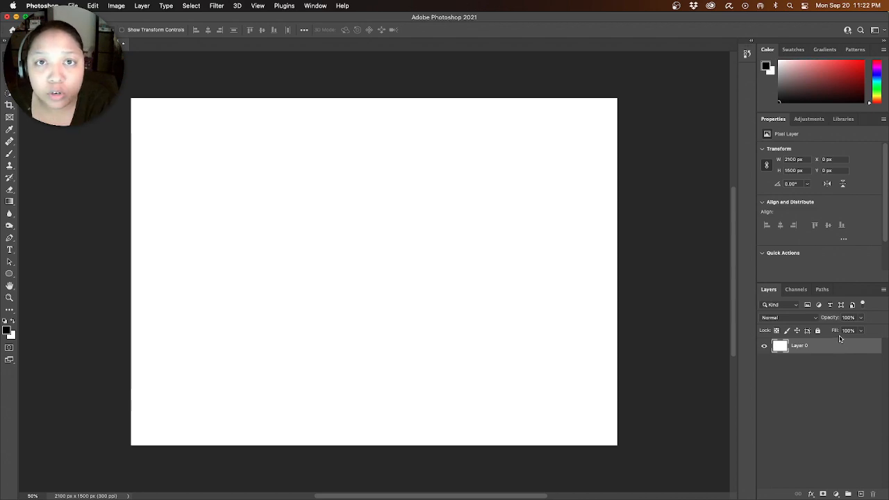
Step: Add the horizontal text "Geaux Saints!" in the upper-left area of the canvas
left_click(9, 252)
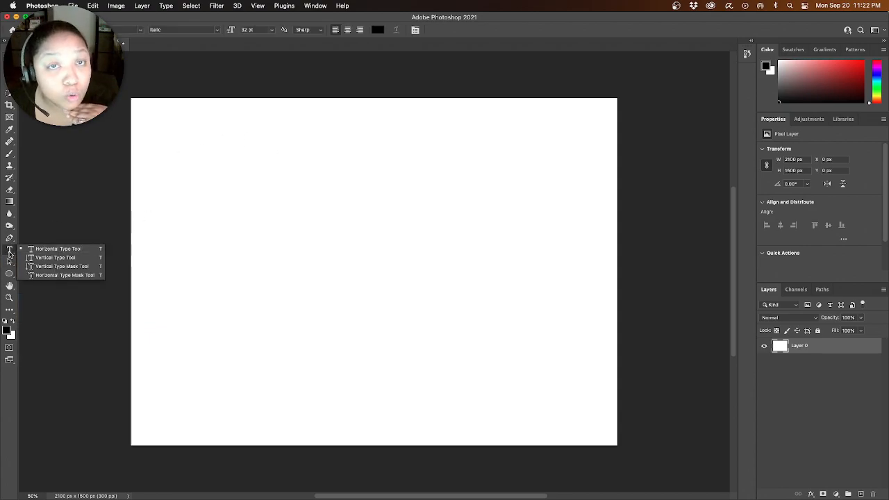
left_click(192, 153)
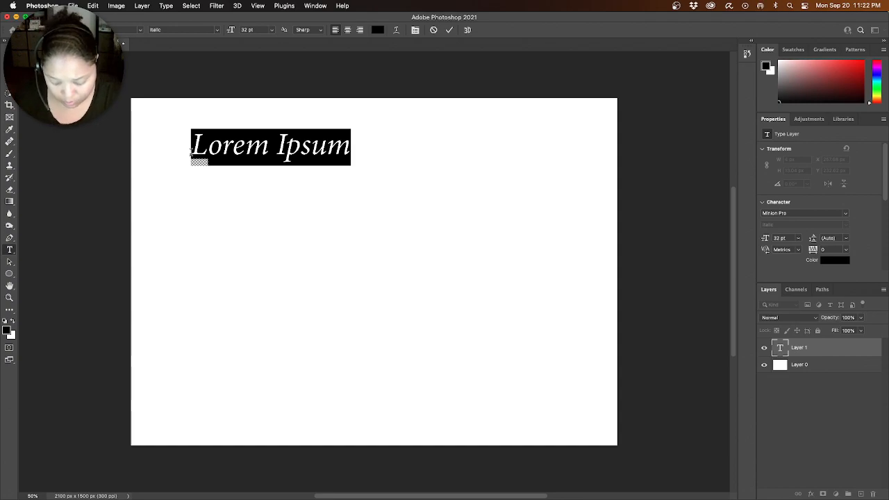
type("G")
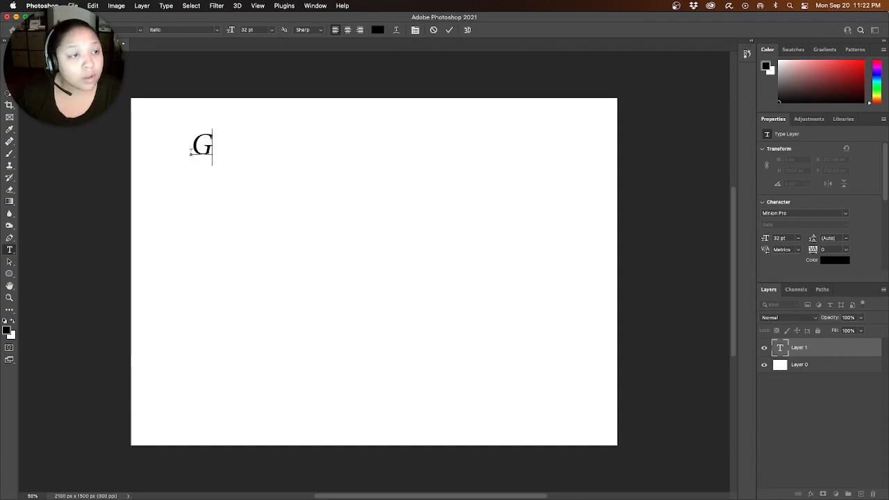
type("ea")
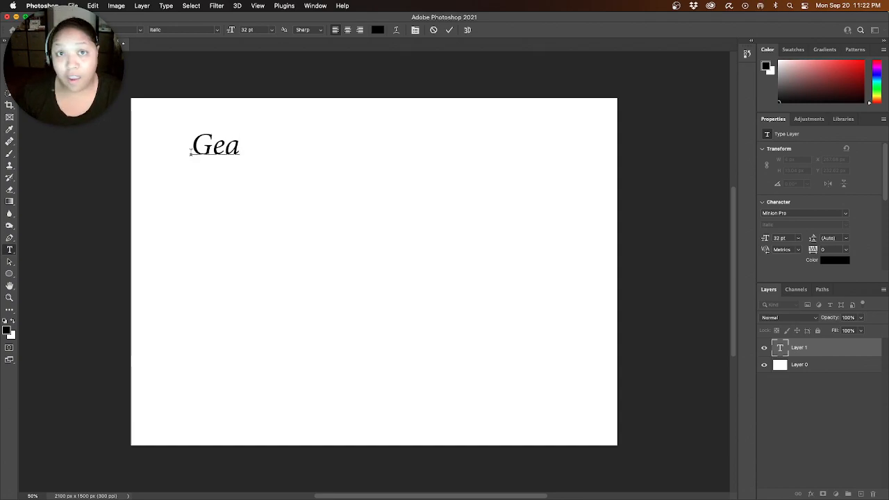
type("ux Saints")
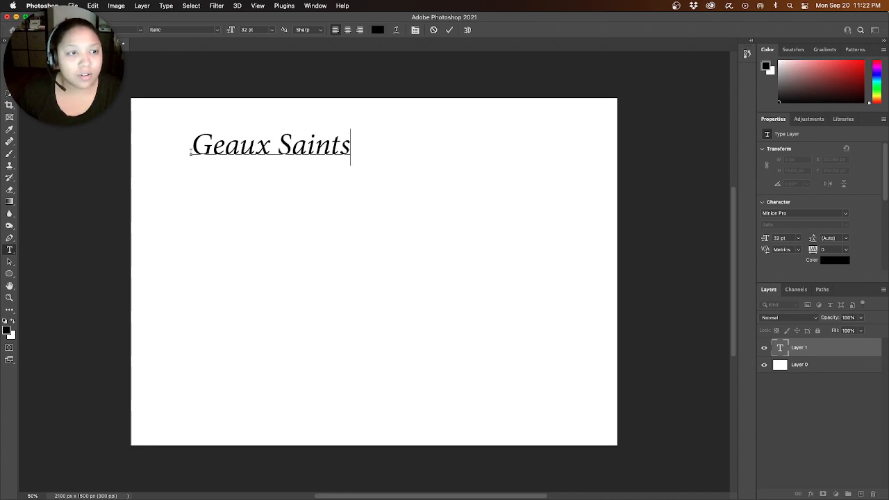
type("!")
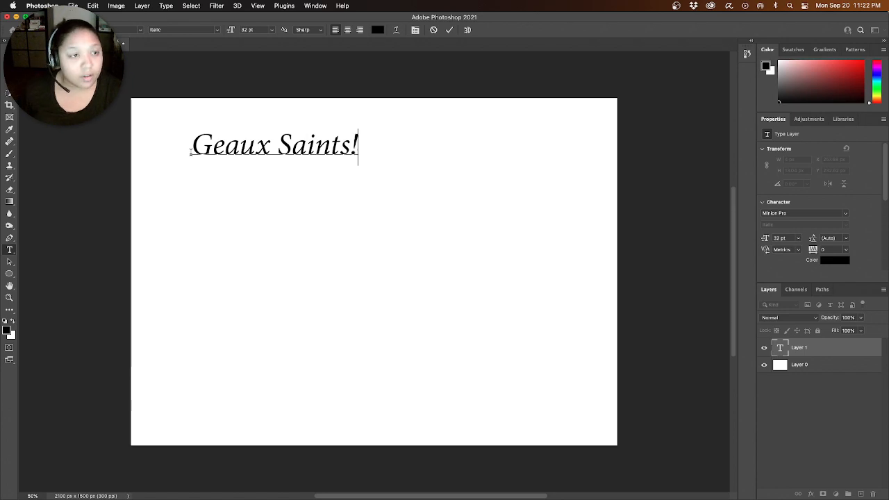
Step: Set the font of the whole "Geaux Saints!" text to Arial Black and commit the edit
triple_click(280, 147)
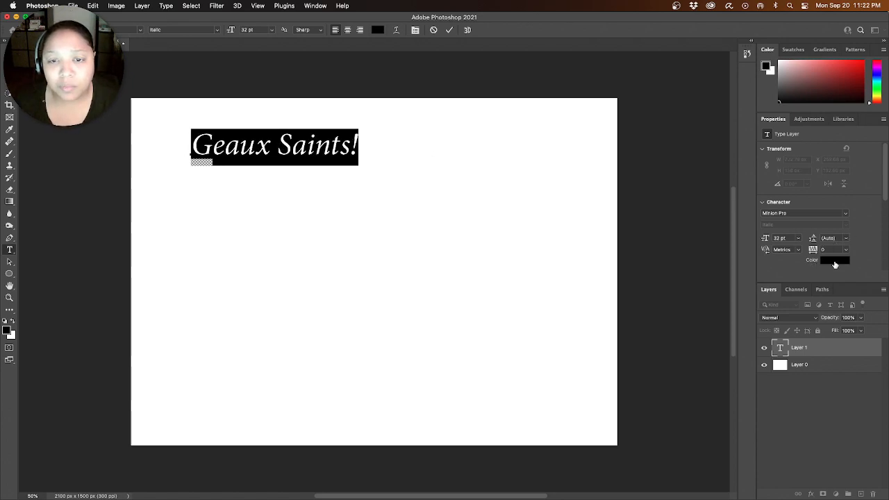
left_click(824, 213)
left_click(846, 214)
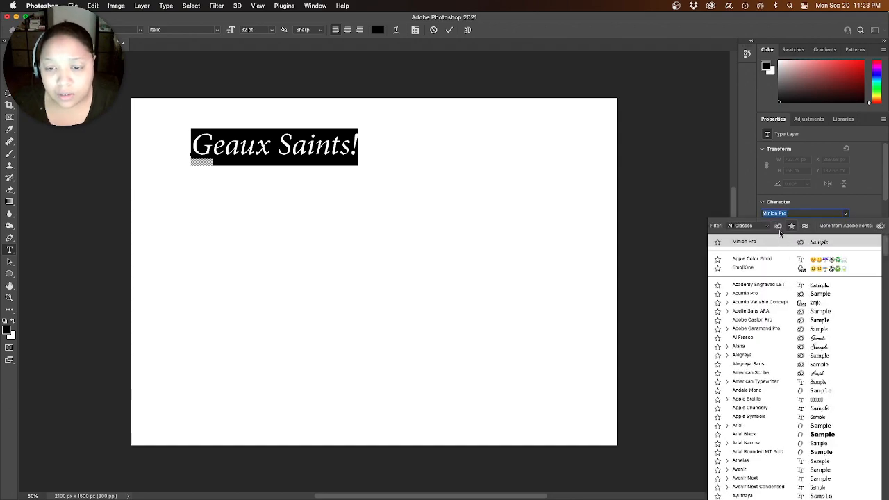
left_click(760, 435)
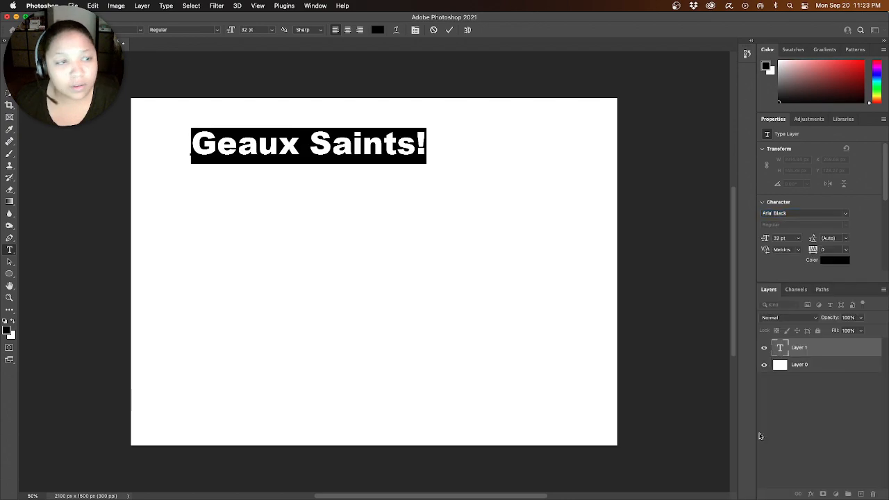
left_click(10, 57)
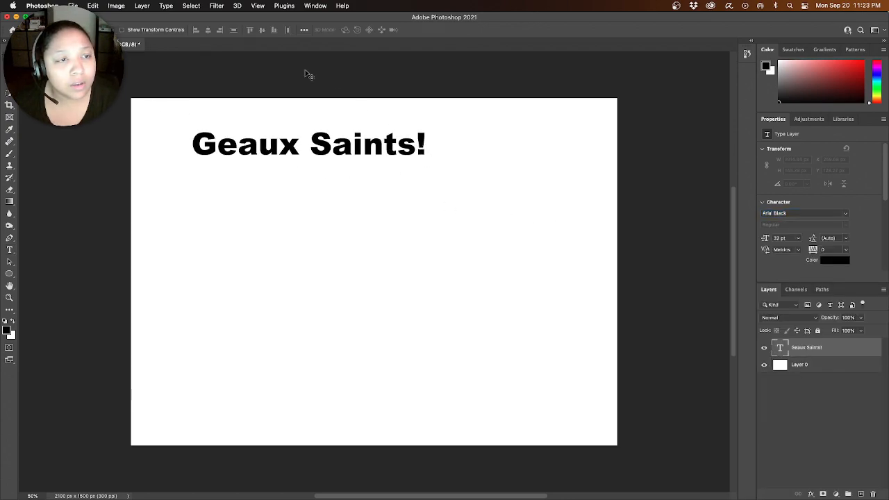
Step: Show the transform controls and enlarge the "Geaux Saints!" text across the top of the canvas to about 1890 px wide
left_click(122, 30)
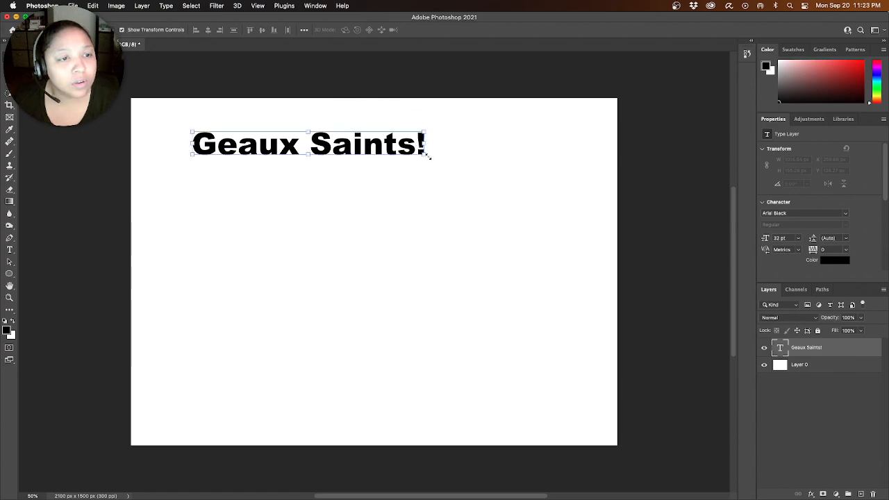
left_click_drag(426, 157, 556, 191)
left_click_drag(168, 179, 152, 181)
left_click_drag(575, 179, 589, 183)
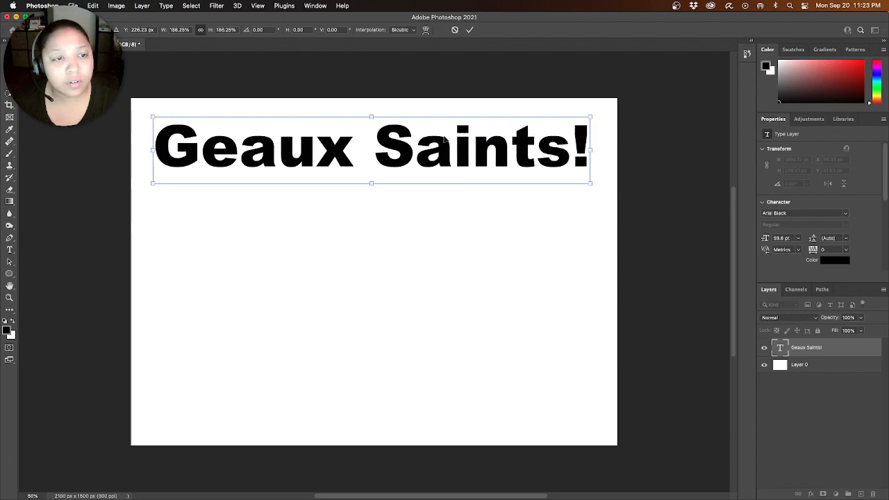
key("Return")
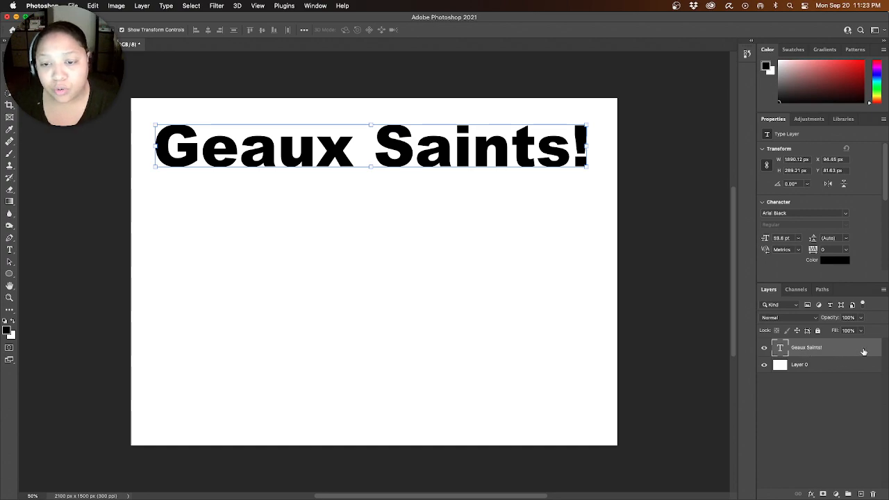
Step: Add the text "WIN" in capitals below the title, shrink it to about 20 pt and centre it under the title
left_click(10, 250)
left_click(242, 203)
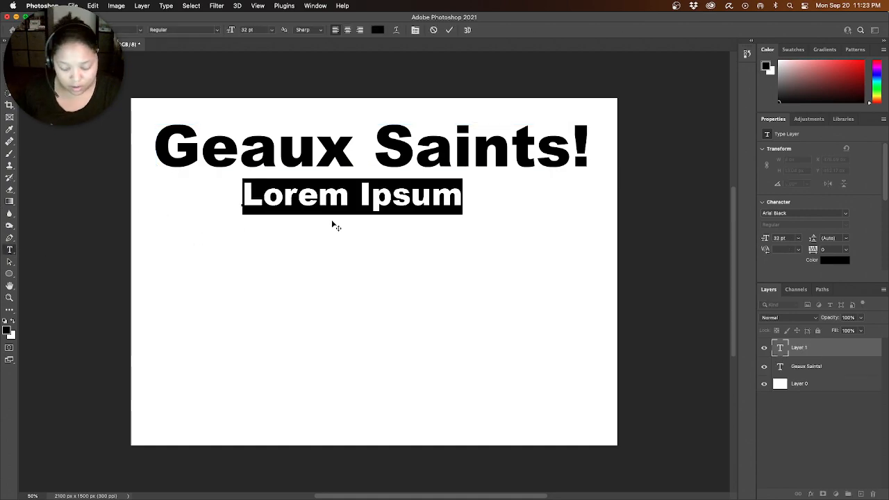
type("Win")
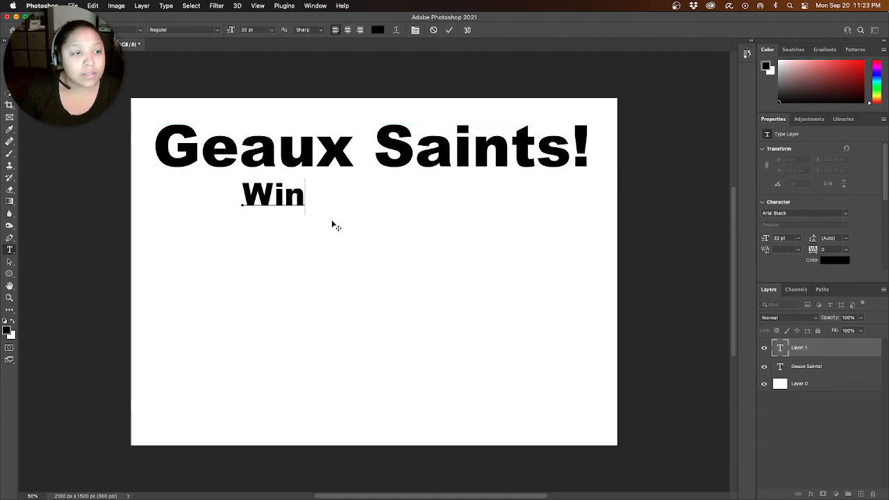
key("BackSpace")
key("BackSpace")
type("IN")
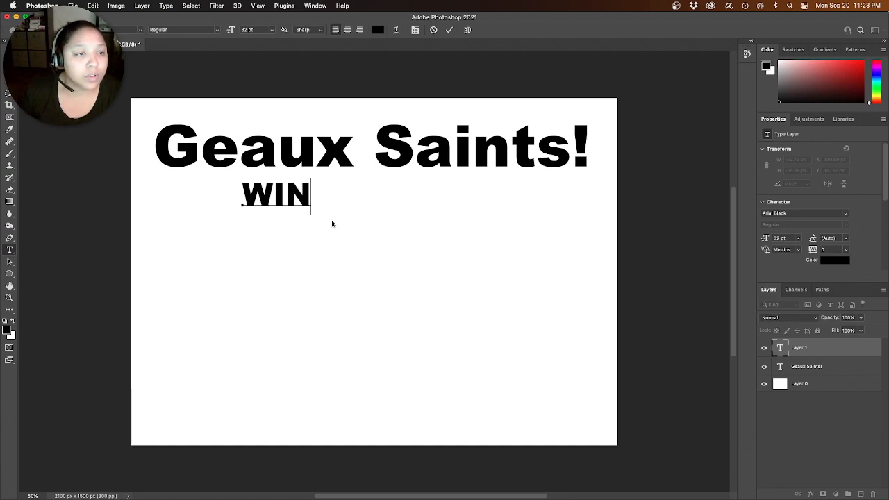
key("ctrl+Return")
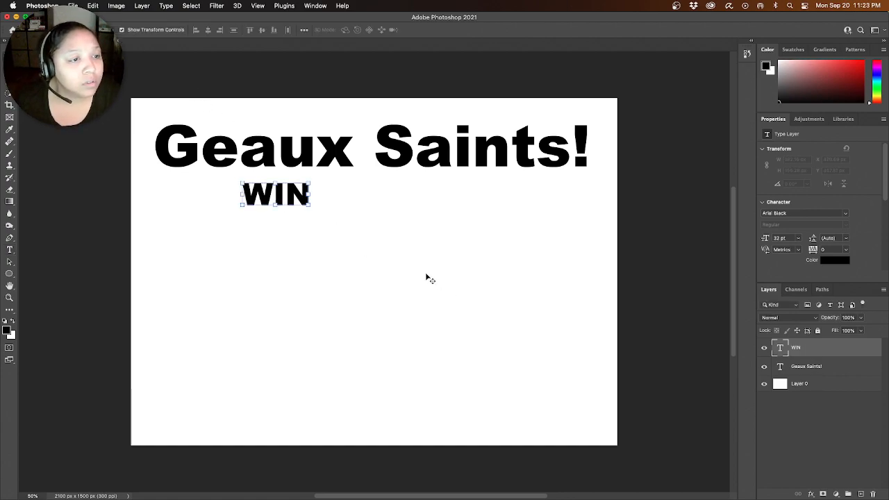
left_click_drag(309, 202, 376, 196)
key("Return")
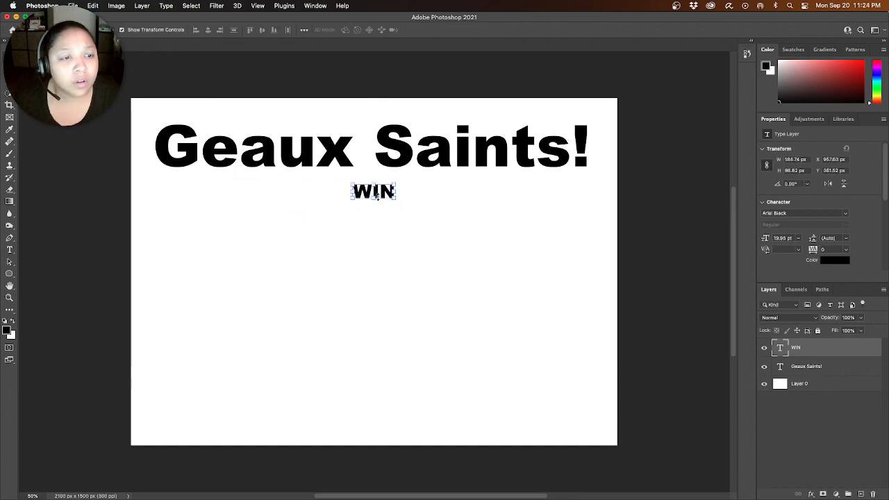
Step: Rename the "Geaux Saints!" layer to "Title text"
left_click(806, 368)
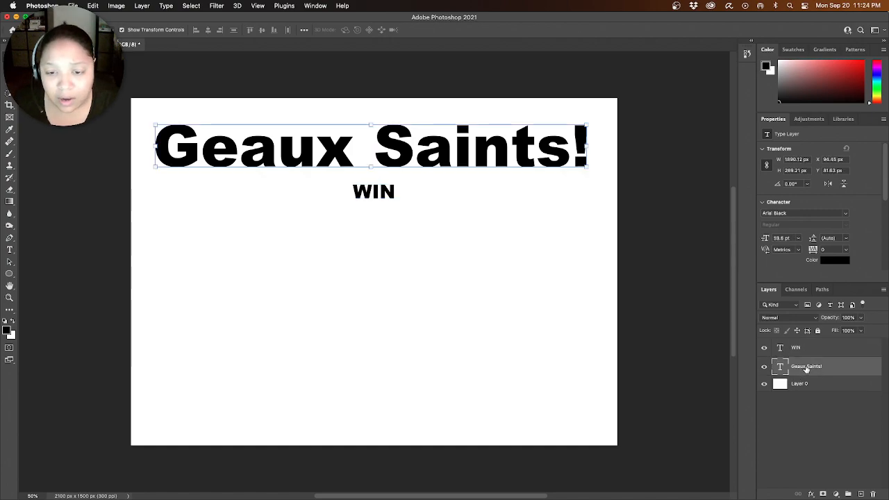
double_click(806, 367)
type("Title")
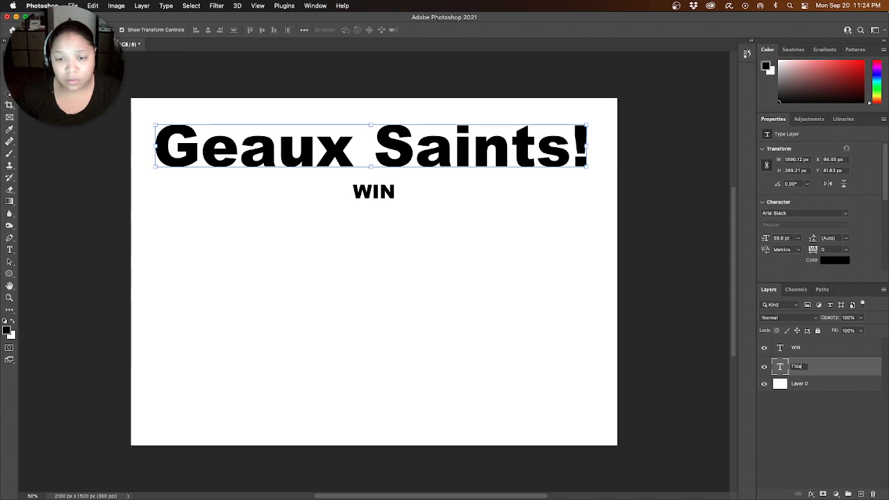
type(" text")
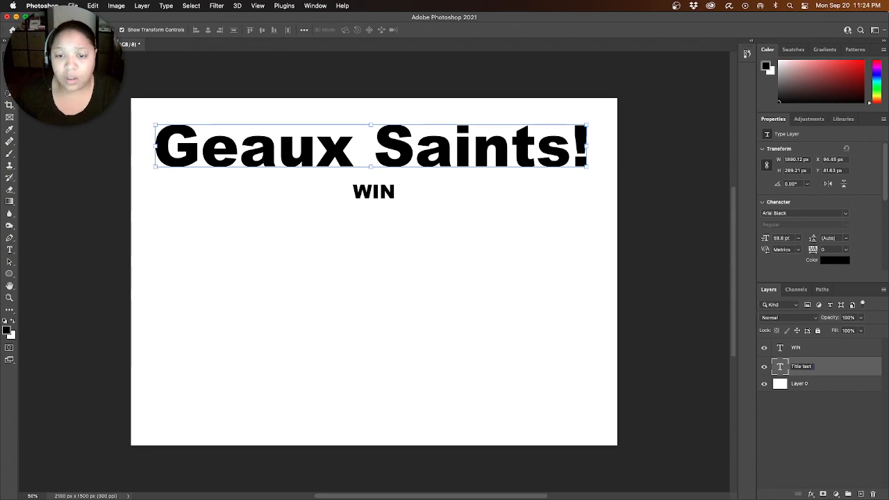
Step: Rename the "WIN" layer to "Subtitle Text"
double_click(796, 347)
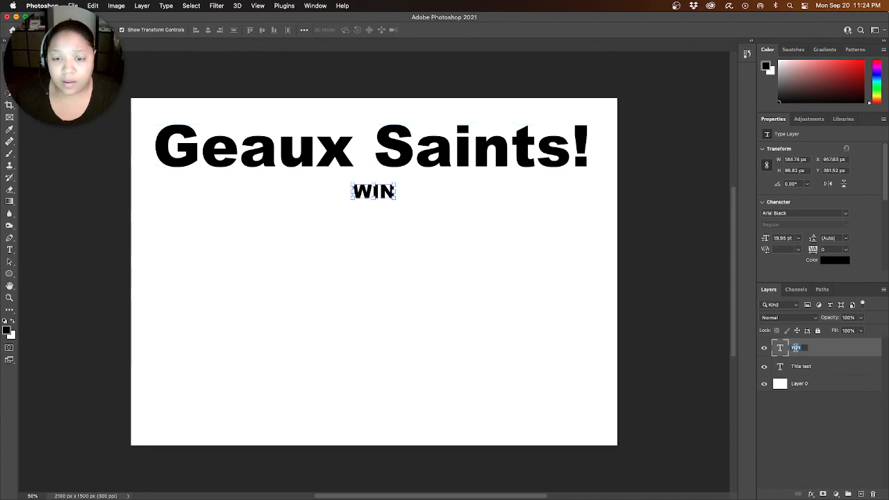
type("s")
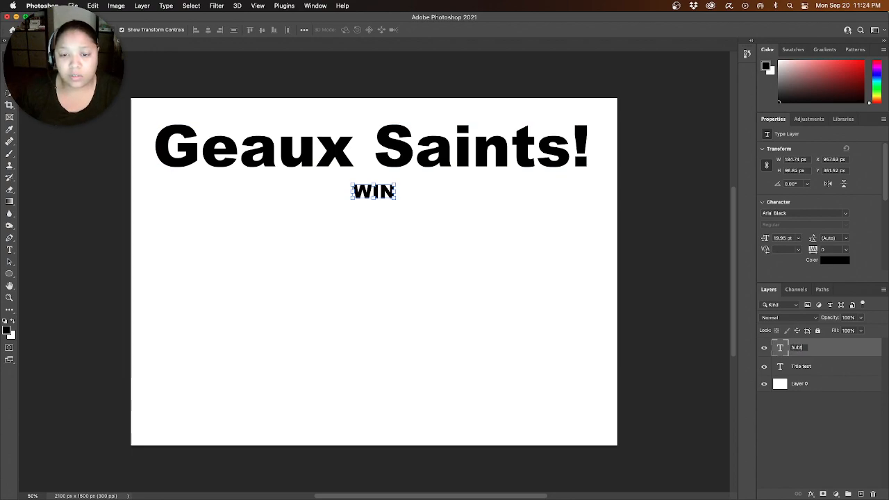
type("ubtitle T")
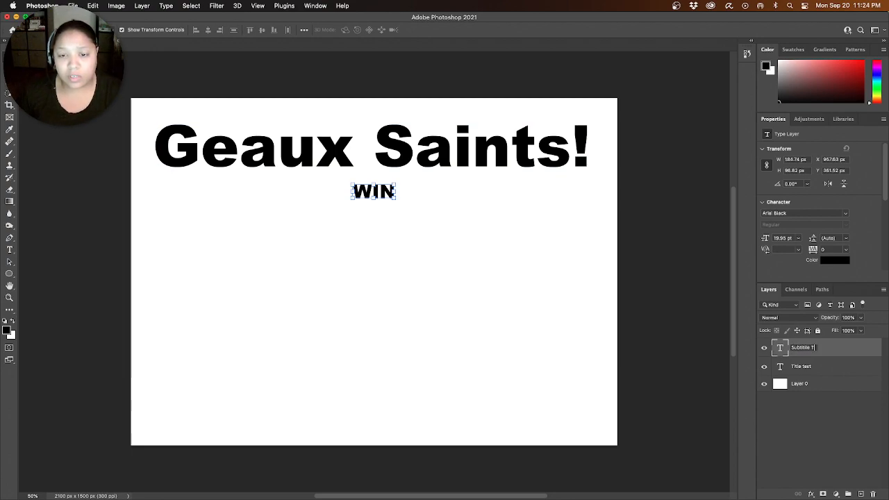
type("ext")
key("BackSpace")
key("Return")
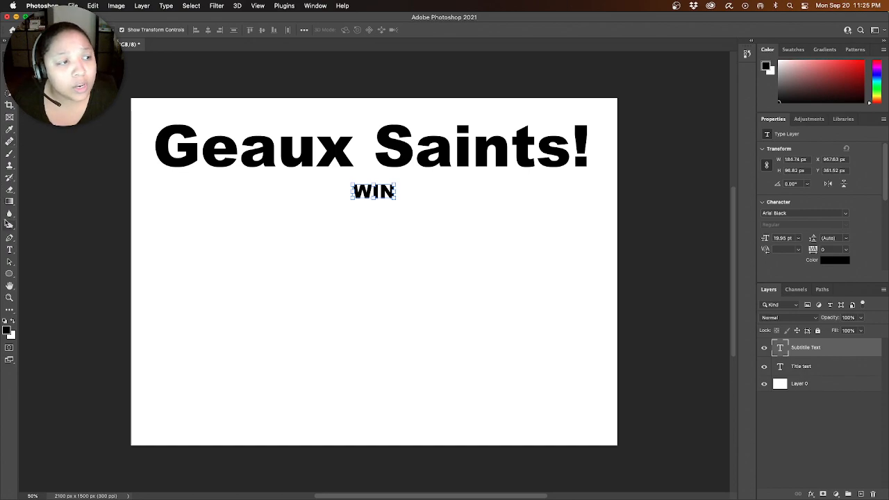
left_click(819, 369)
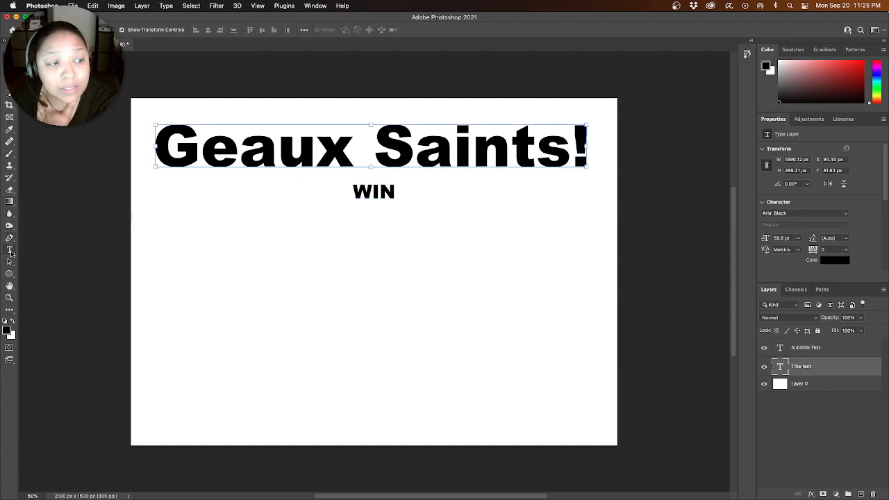
left_click(10, 251)
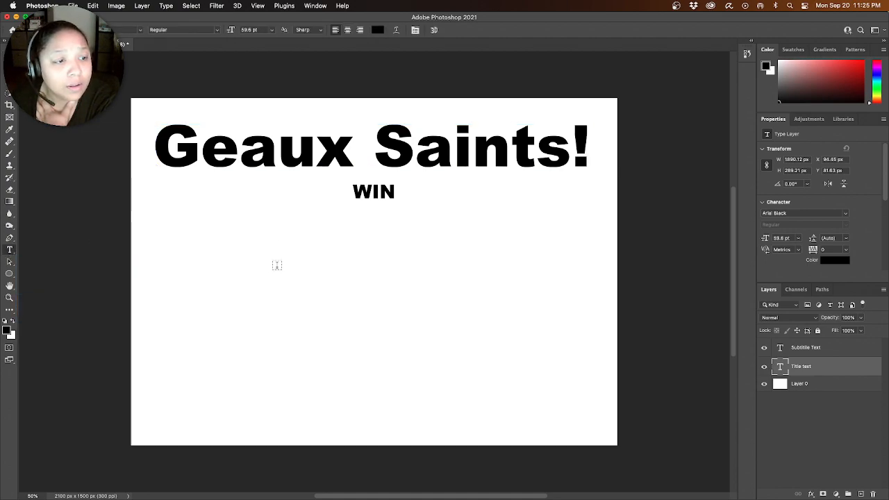
left_click(245, 256)
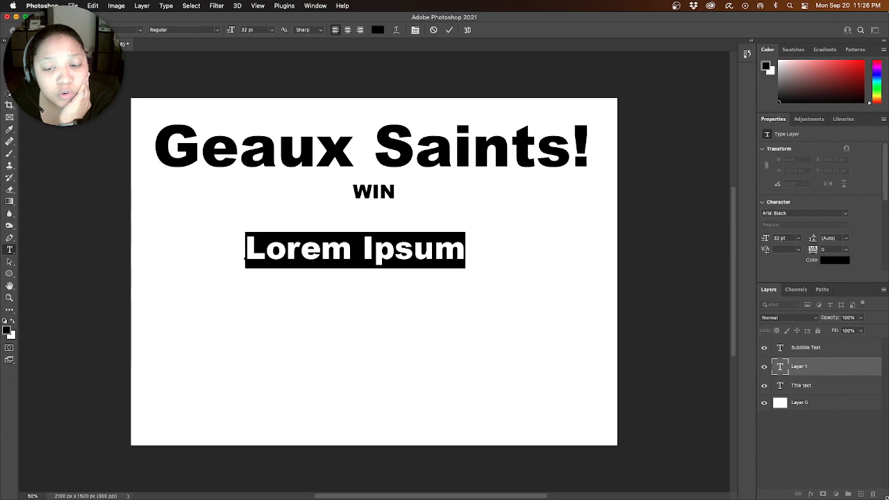
left_click(875, 495)
left_click(875, 496)
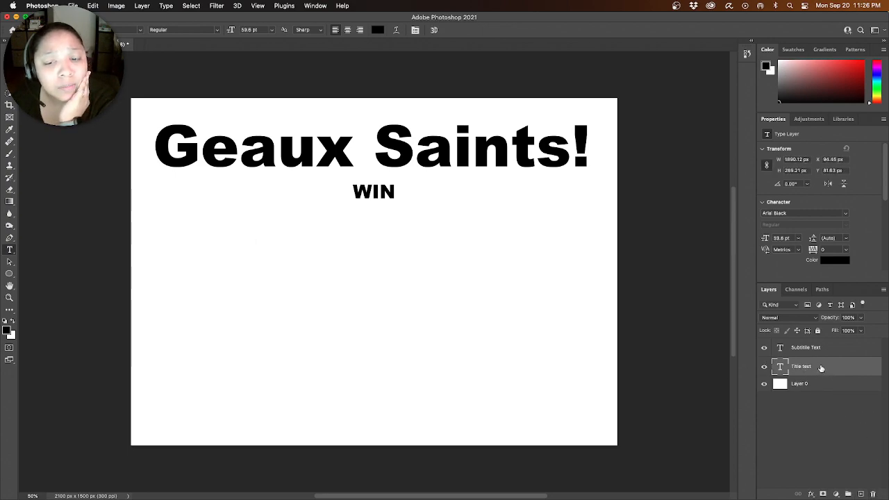
Step: Draw a black rectangle without a stroke, about 1501 by 756 px, below the "WIN" text on a layer directly above the subtitle layer
left_click(834, 349)
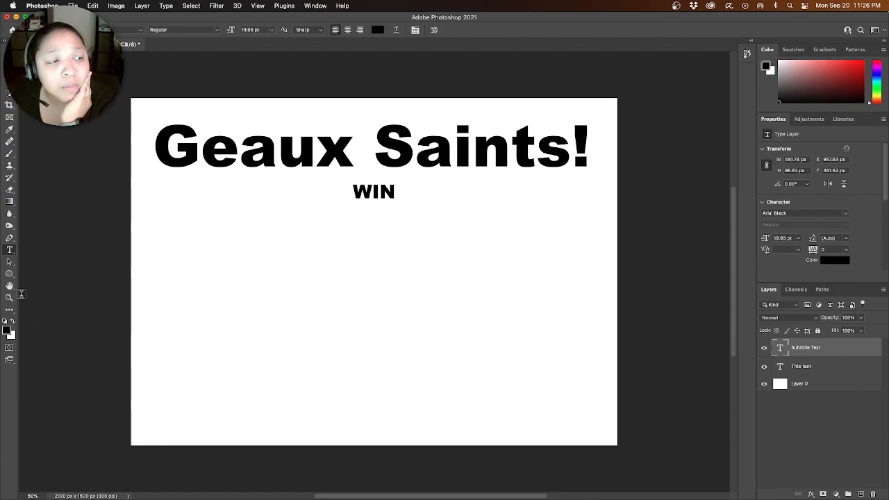
left_click(9, 274)
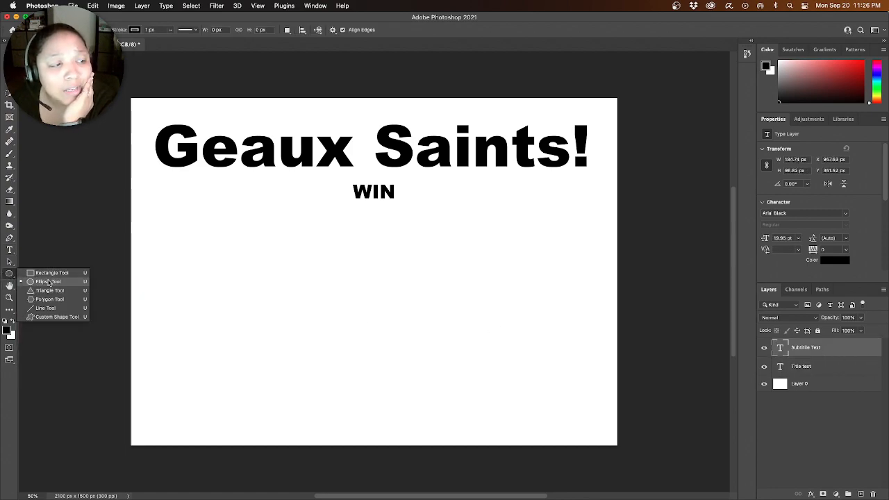
left_click(52, 273)
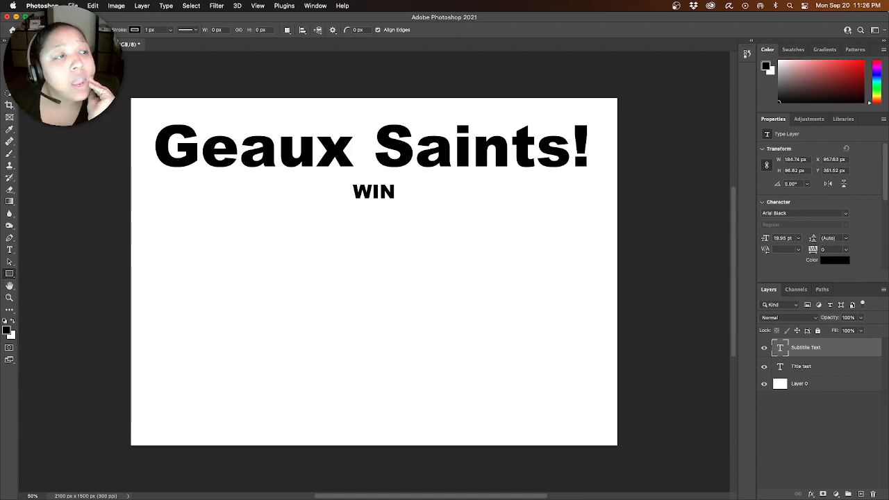
left_click(135, 30)
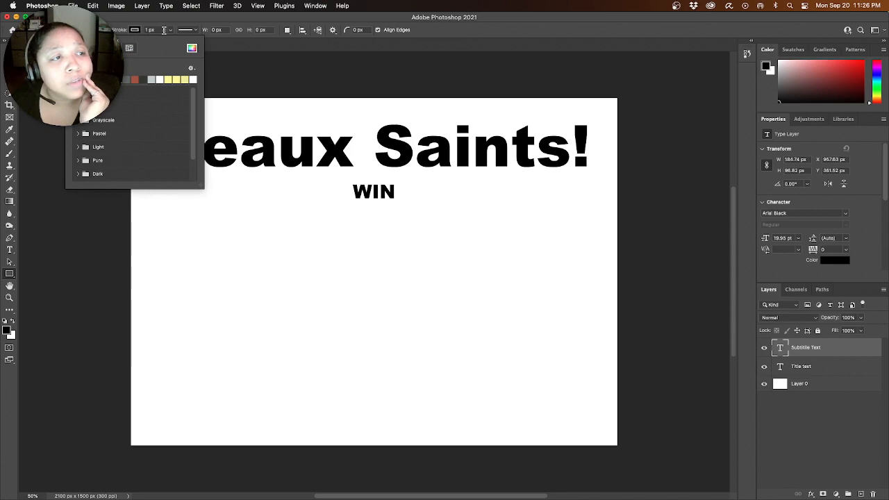
left_click(169, 31)
left_click(134, 30)
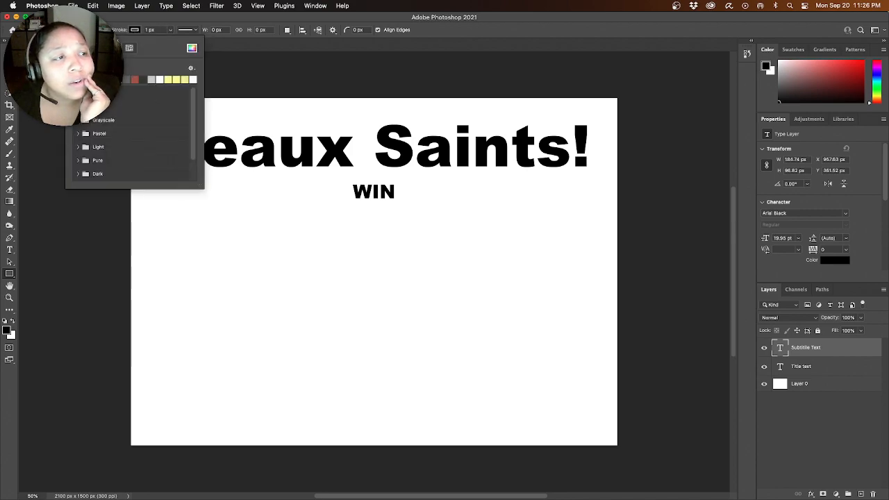
left_click(142, 28)
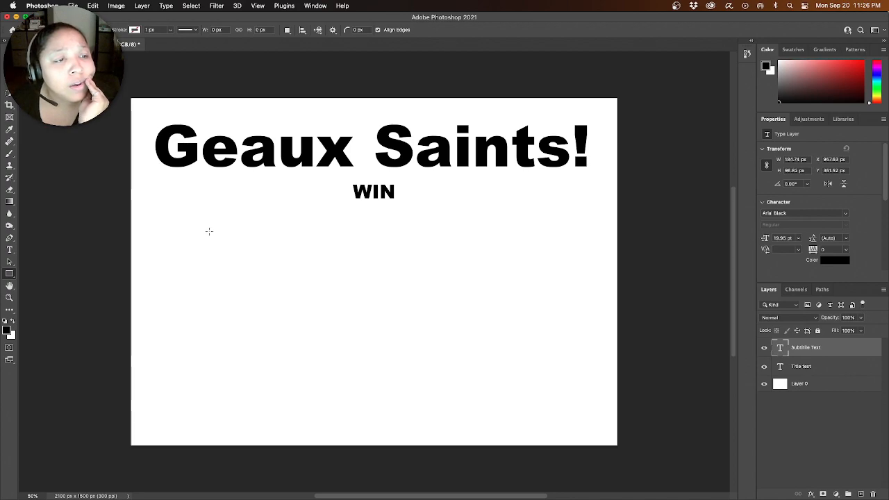
left_click_drag(207, 232, 555, 407)
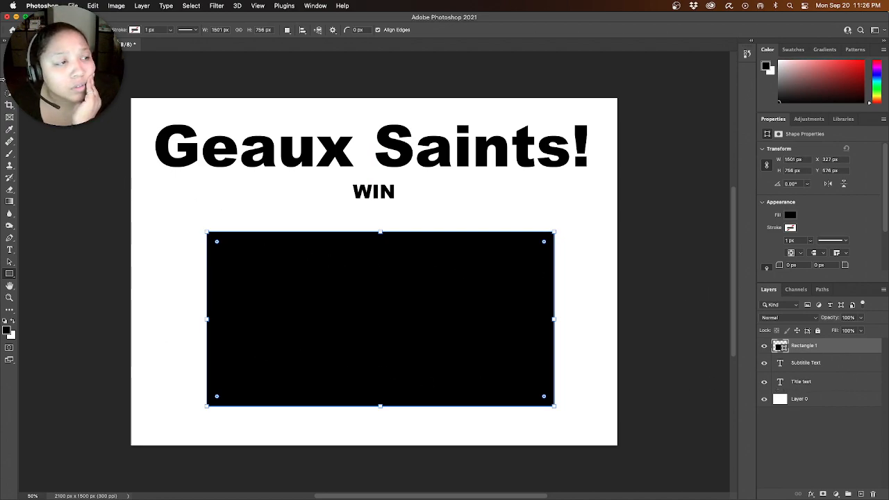
Step: Nudge the black rectangle slightly to the right and round all its corners to a radius of about 336 px
left_click(9, 57)
left_click_drag(417, 330, 423, 329)
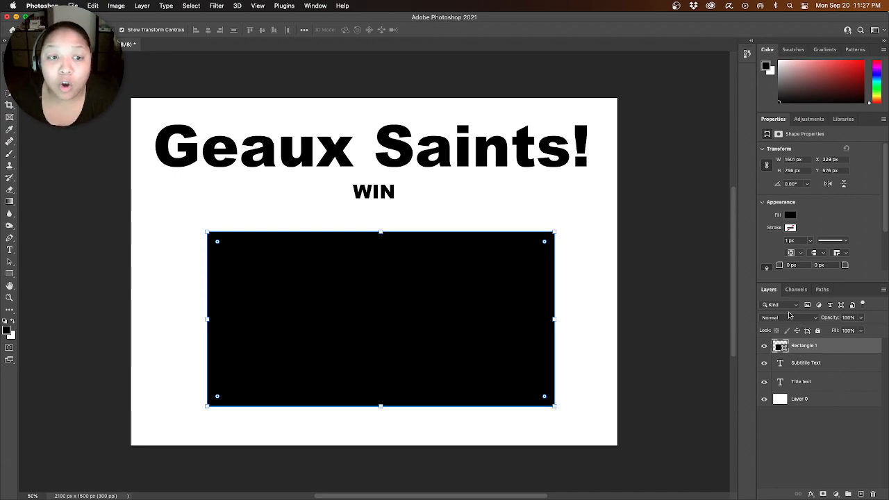
scroll(655, 292, "down", 1)
left_click_drag(544, 229, 479, 259)
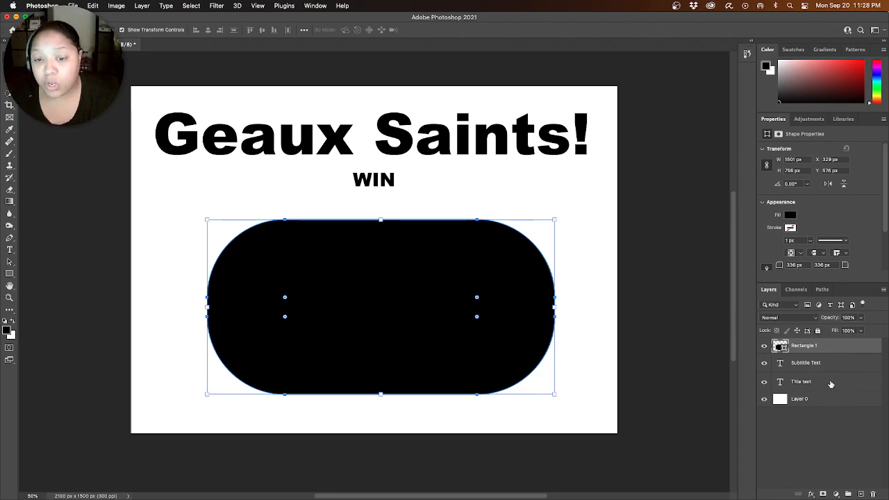
Step: Select the subtitle layer and nudge the "WIN" text about 3 px to the right
left_click(831, 384)
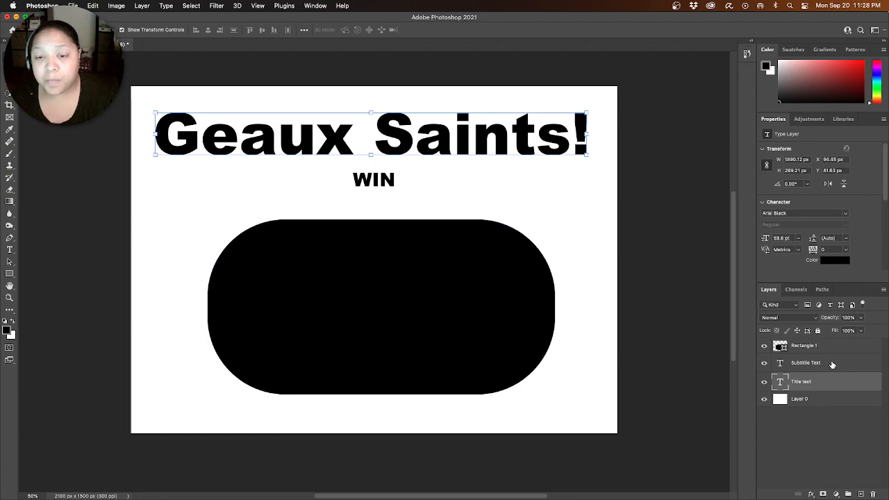
left_click(833, 365)
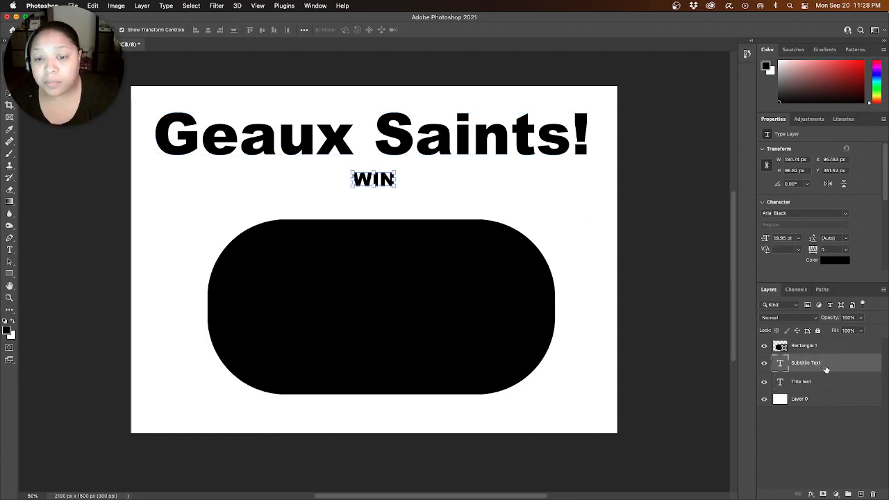
mouse_move(381, 183)
left_mouse_down()
mouse_move(398, 183)
mouse_move(382, 183)
left_mouse_up()
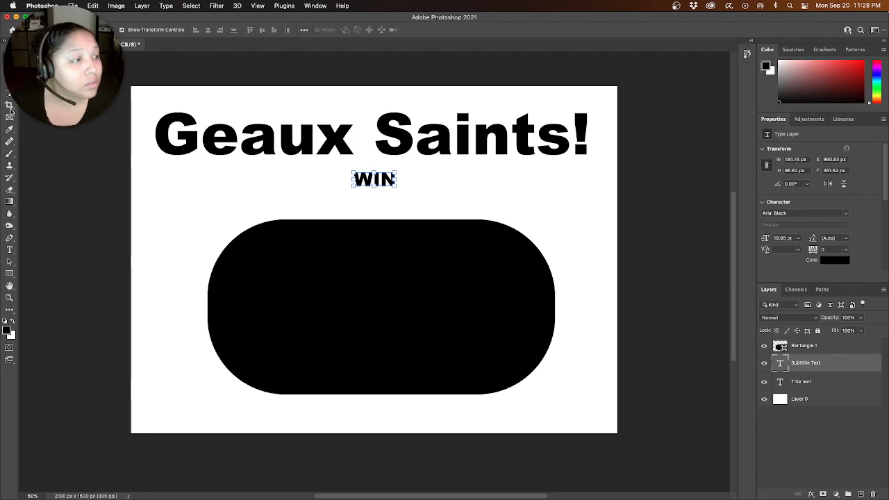
left_click(10, 251)
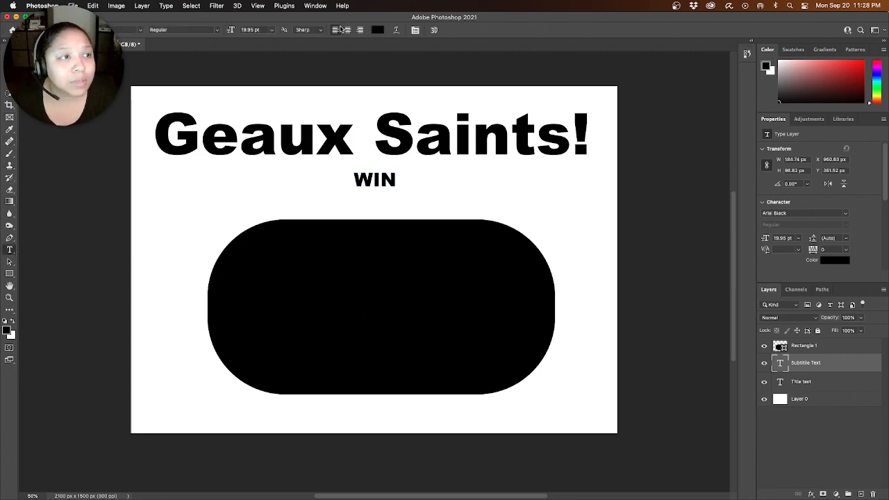
left_click(379, 33)
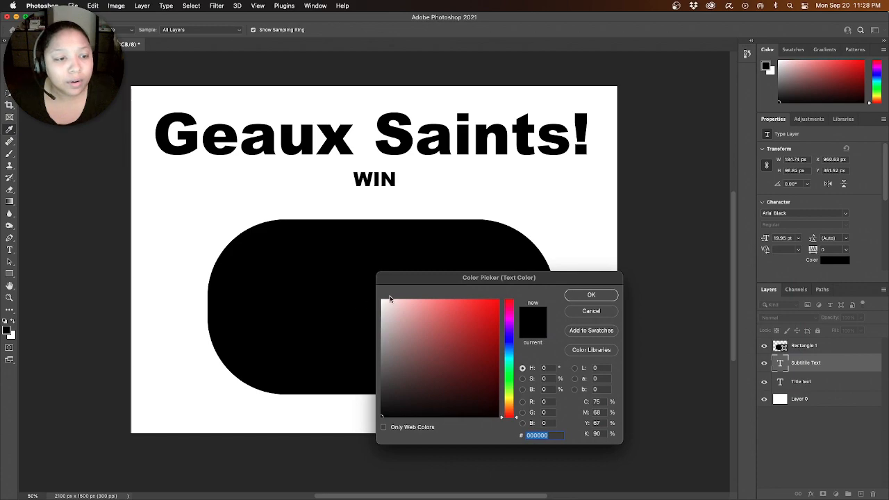
left_click(381, 300)
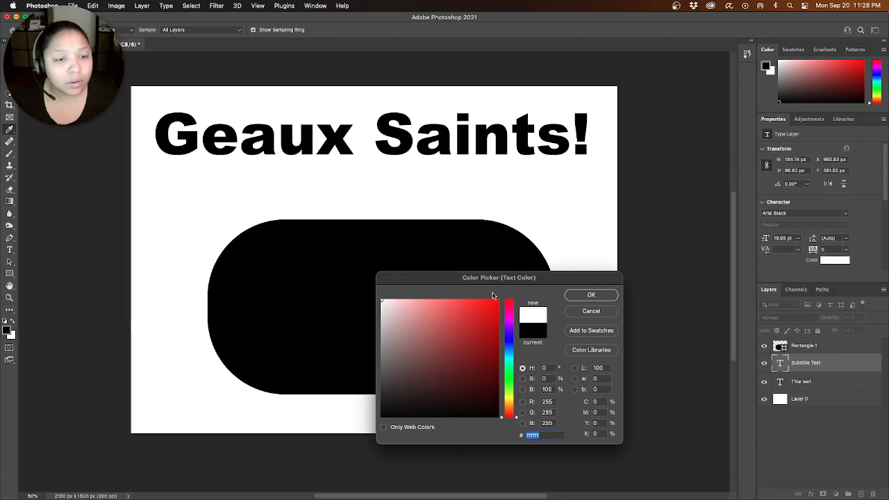
left_click(509, 394)
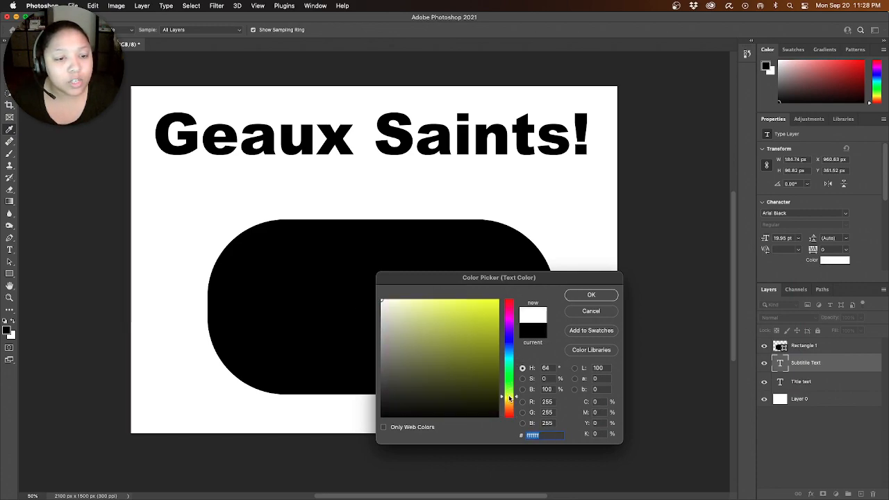
left_click(498, 303)
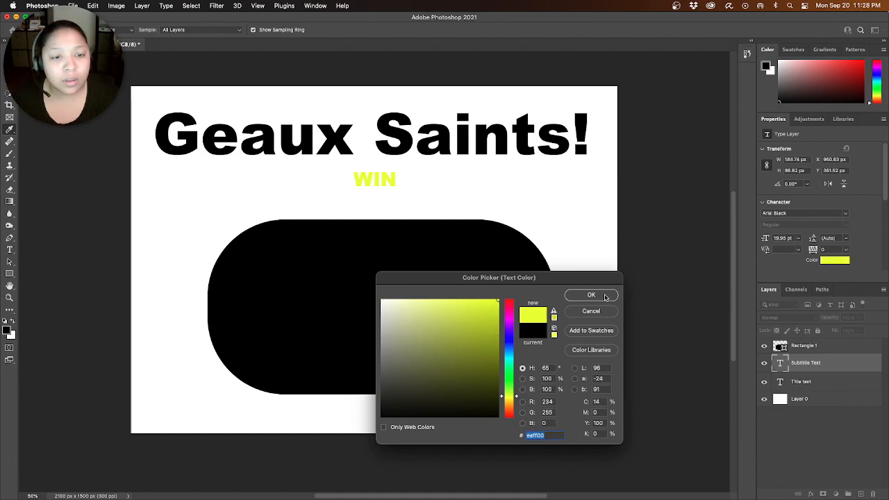
left_click(593, 311)
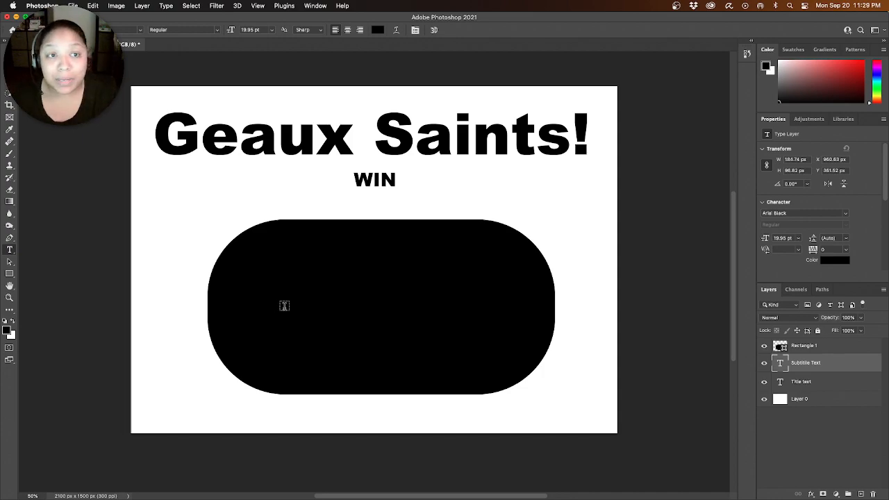
Step: Add the text "hidden" in yellow (fffc00) at 32 pt, placed behind the black rounded rectangle on a layer beneath it, and commit it
left_click(283, 306)
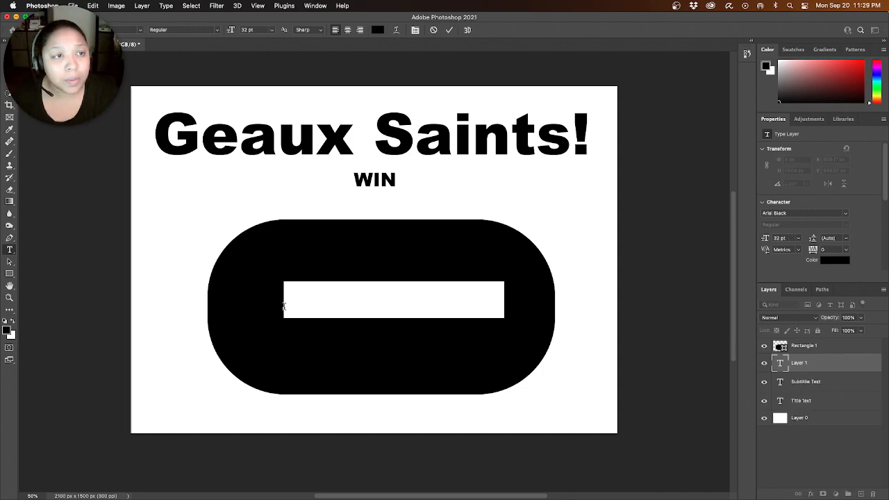
left_click(376, 31)
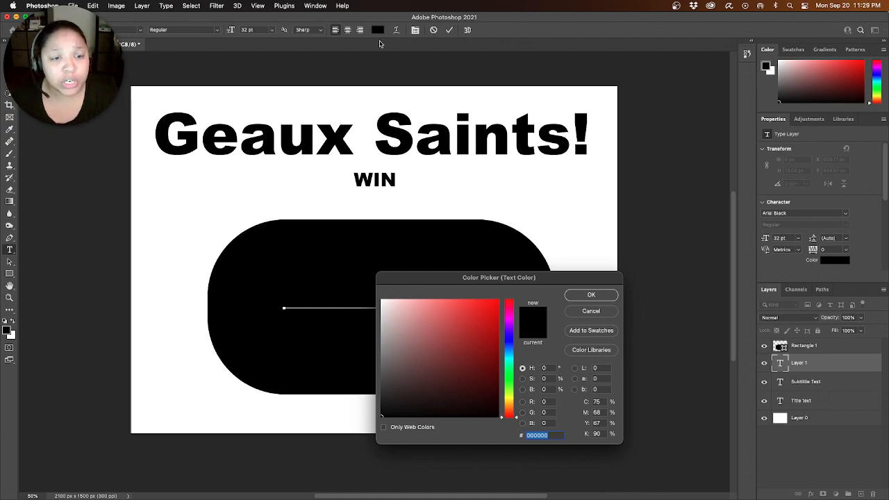
left_click(512, 399)
left_click(498, 300)
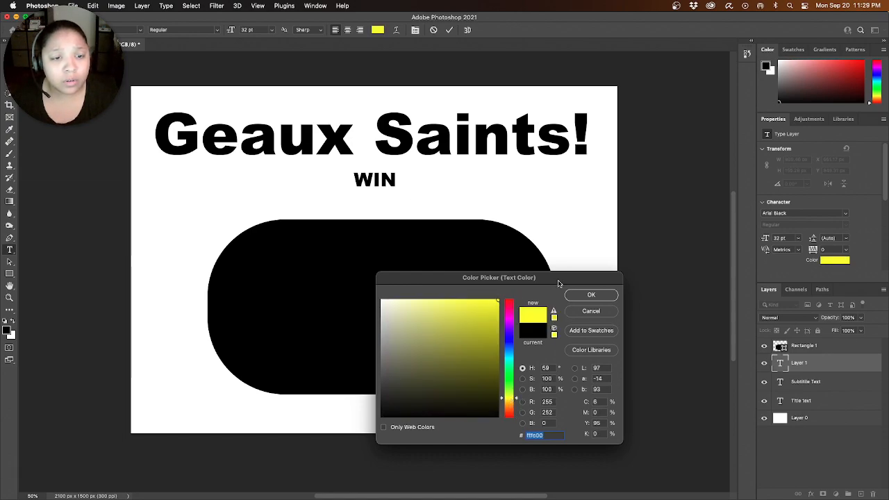
left_click(591, 296)
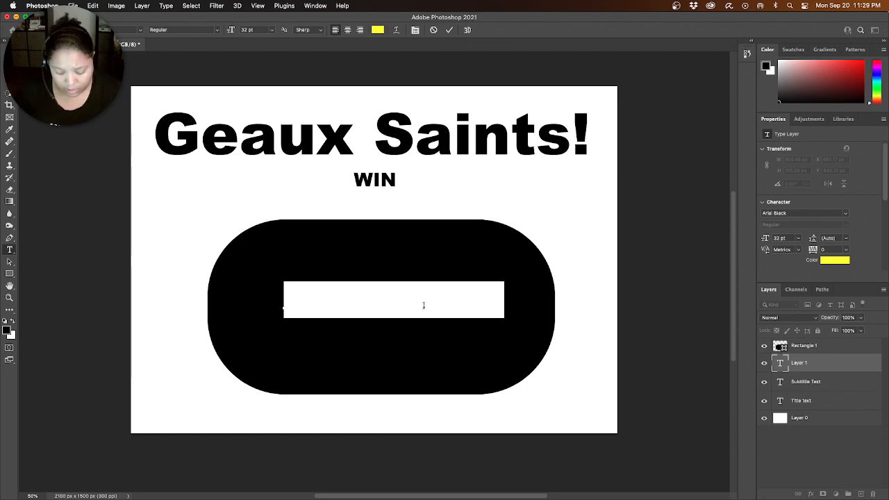
type("Findon")
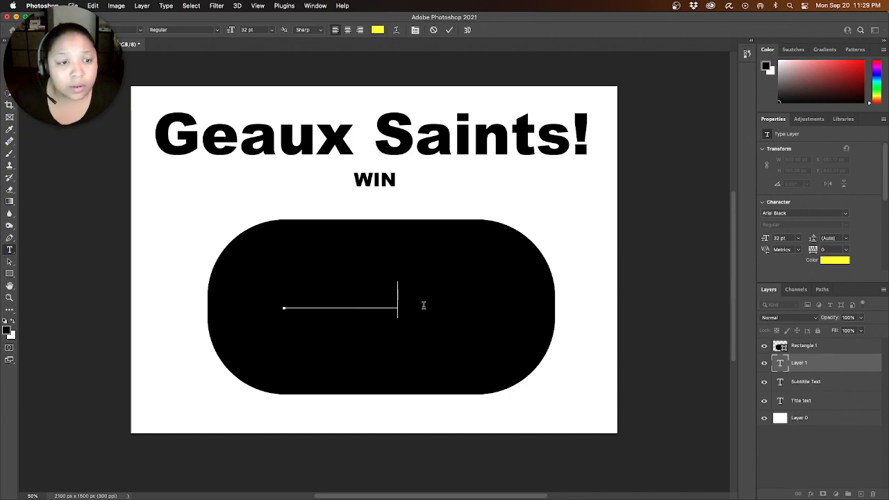
left_click(449, 31)
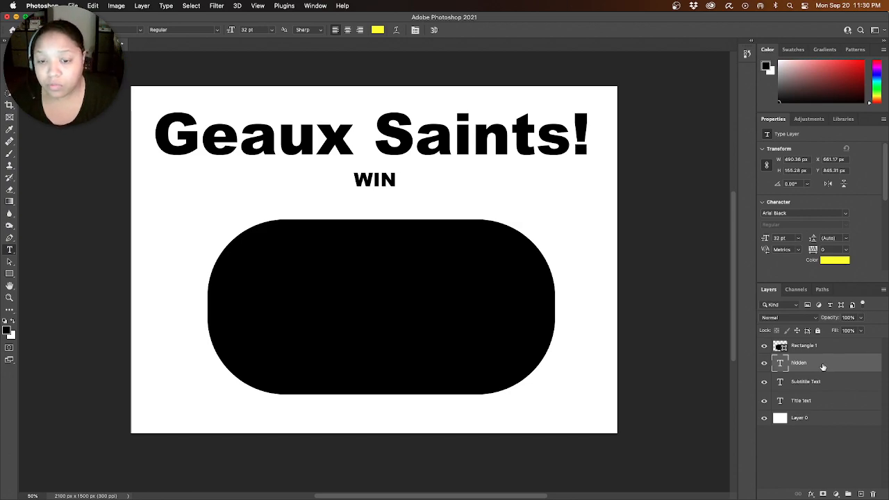
Step: Bring the "hidden" text layer above the rounded rectangle's layer and enlarge the text to about 160%, centred on the rectangle
left_click_drag(824, 367, 819, 345)
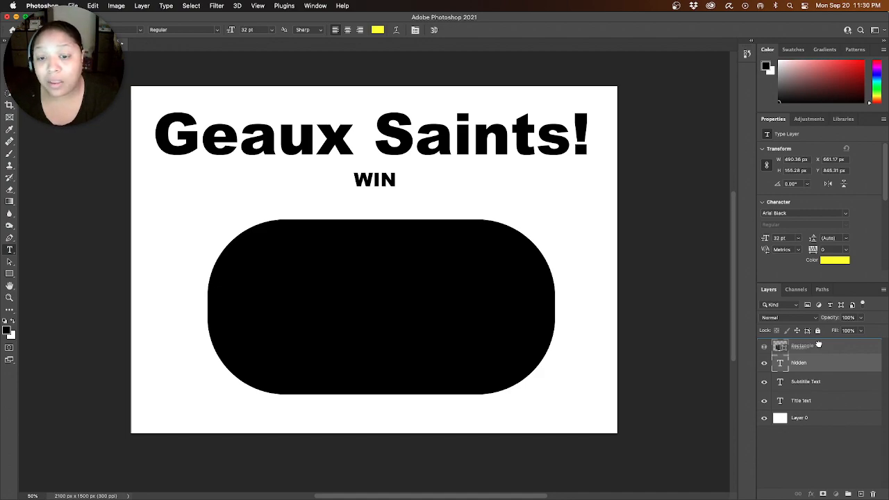
mouse_move(819, 344)
left_mouse_down()
mouse_move(816, 421)
mouse_move(815, 344)
left_mouse_up()
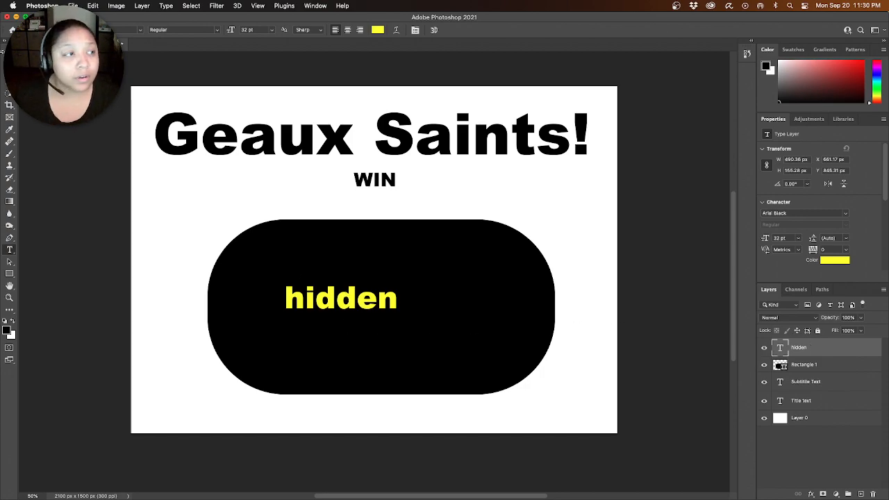
key("v")
left_click_drag(334, 305, 373, 306)
left_click_drag(436, 311, 405, 291)
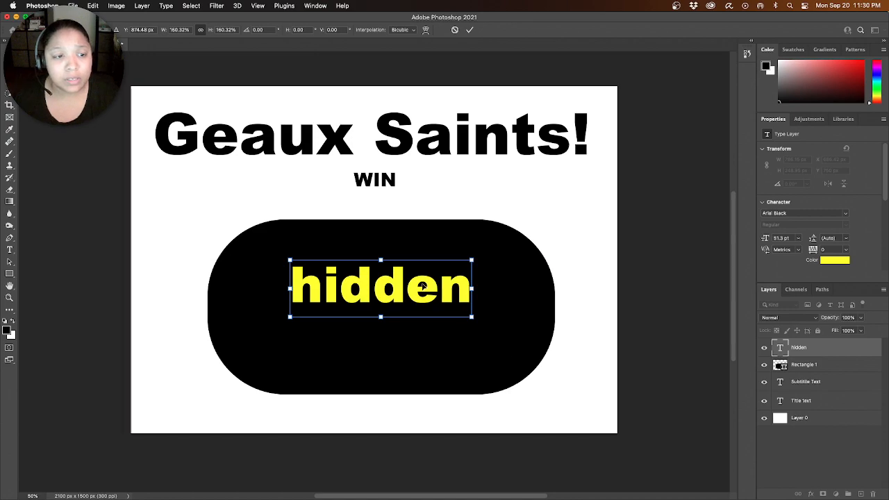
left_click_drag(401, 296, 401, 306)
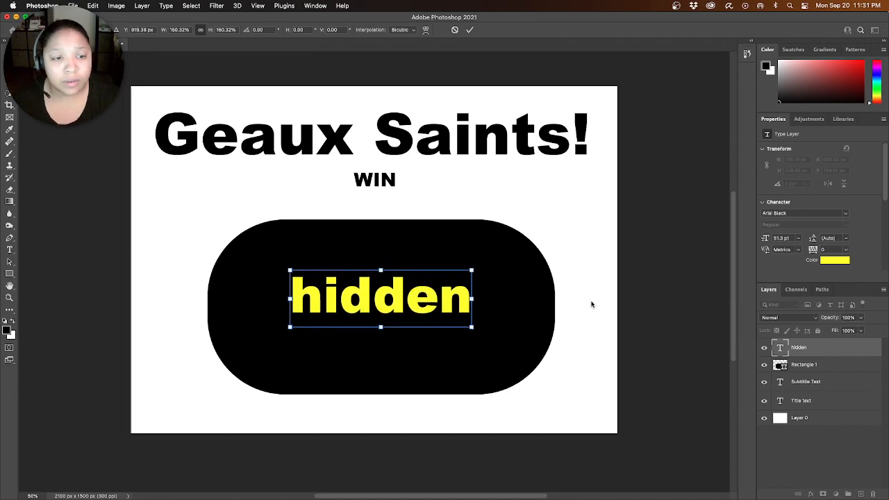
double_click(422, 307)
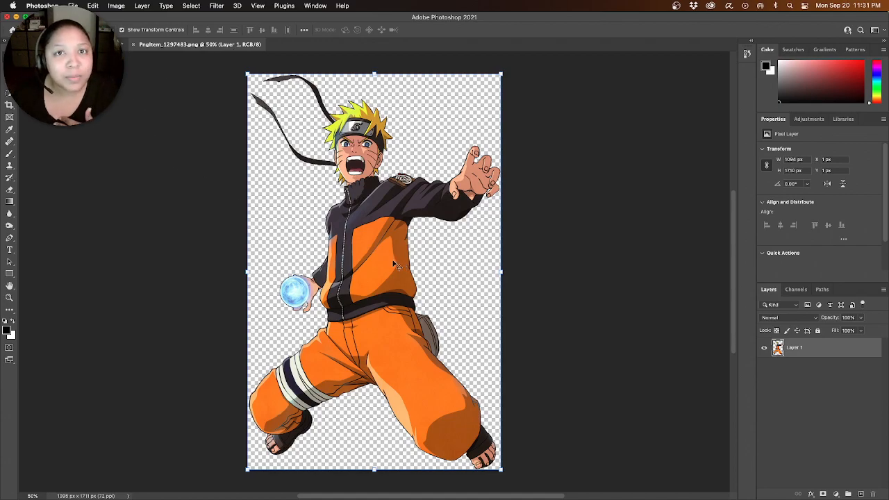
Step: Copy the orange-suited character from PngItem_1297483.png into the design, scale it to about 887 by 1386 px, and place it at the canvas's left side
left_click_drag(389, 268, 209, 66)
left_click_drag(105, 44, 280, 252)
left_click_drag(401, 53, 324, 107)
left_click_drag(245, 236, 252, 207)
key("Return")
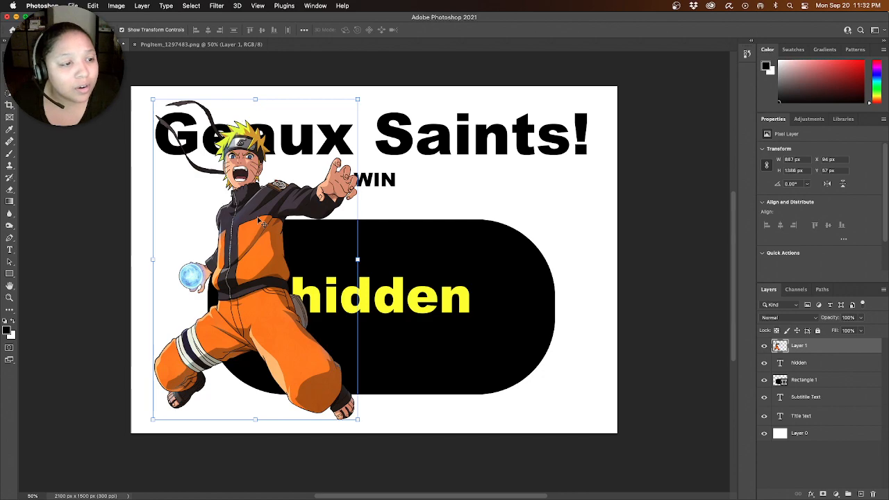
Step: Move the character image to the middle of the canvas and convert its layer to a Smart Object
mouse_move(577, 403)
left_mouse_down()
mouse_move(493, 308)
mouse_move(562, 368)
mouse_move(582, 403)
mouse_move(574, 396)
left_mouse_up()
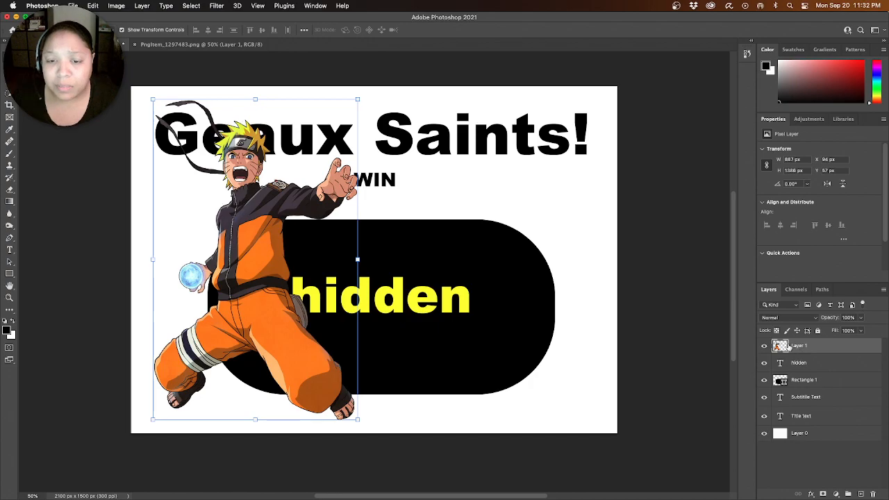
left_click_drag(236, 201, 359, 203)
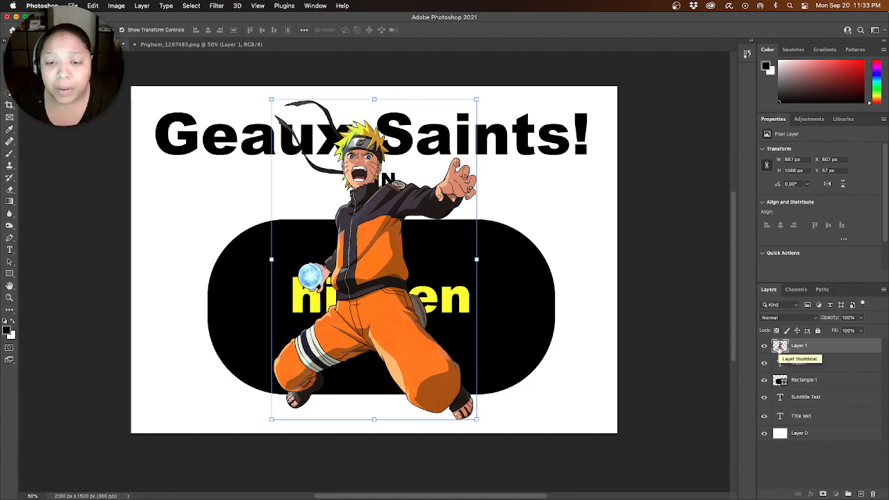
right_click(780, 347)
left_click(809, 347)
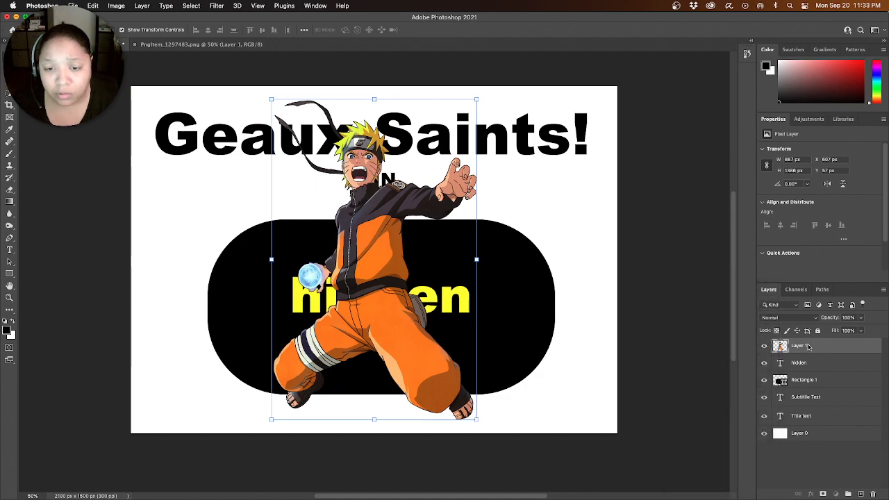
right_click(809, 348)
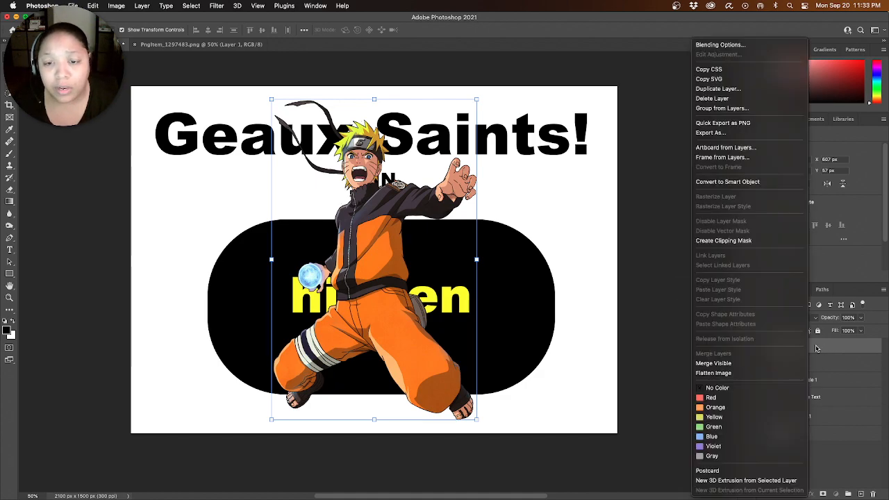
left_click(819, 350)
right_click(784, 347)
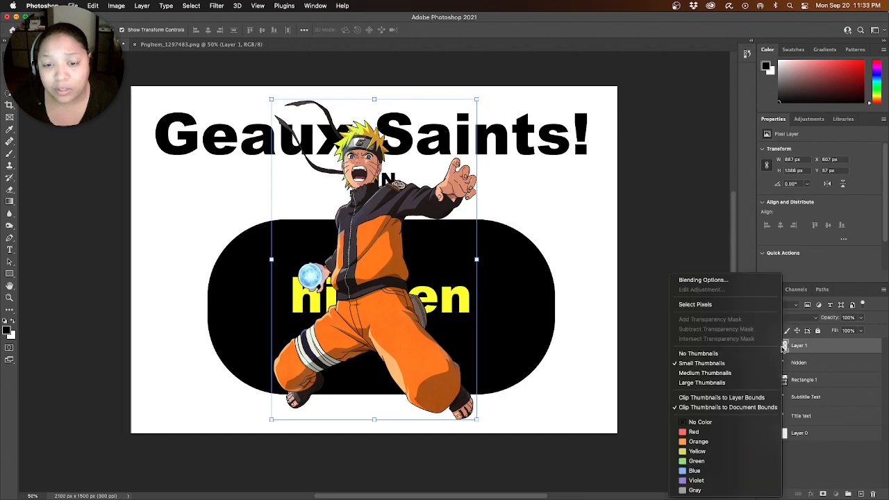
left_click(827, 348)
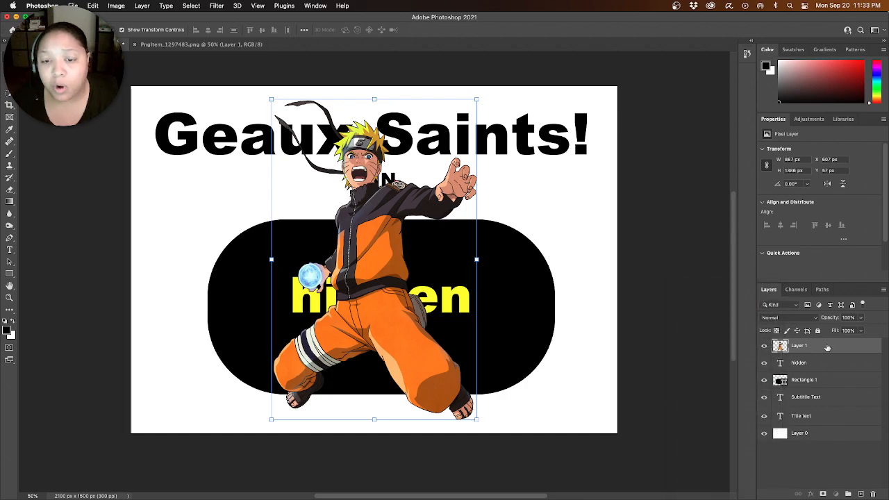
right_click(828, 348)
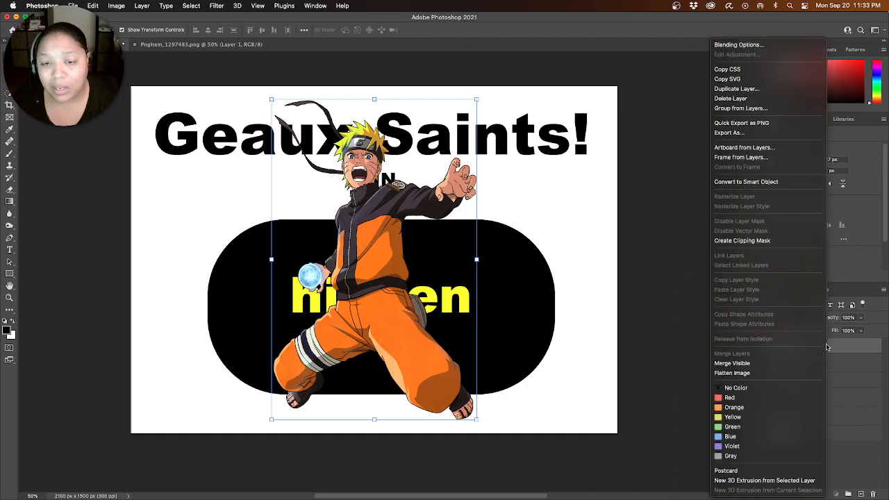
left_click(746, 181)
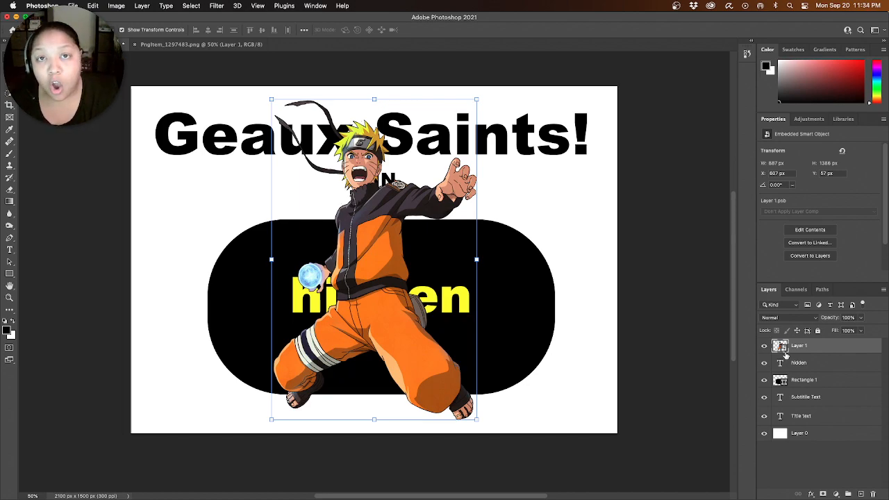
Step: Rasterize the character's Smart Object layer and move the image back to the left side of the canvas
left_click(73, 6)
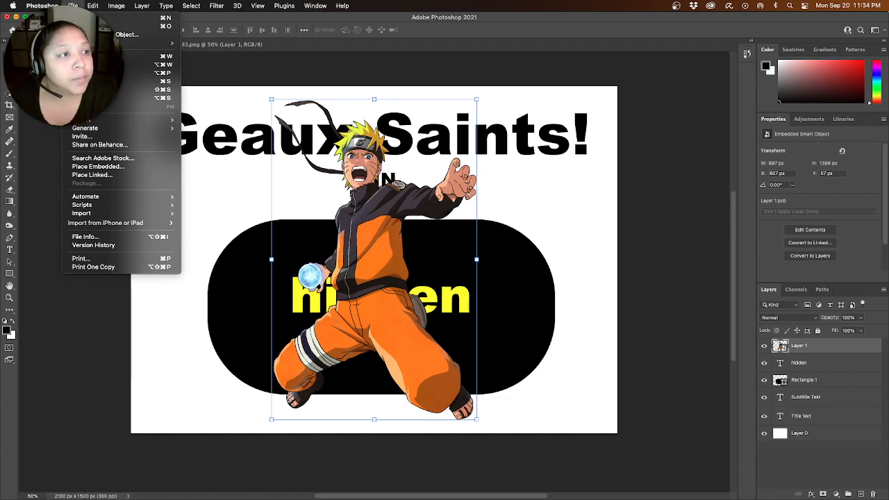
left_click(73, 6)
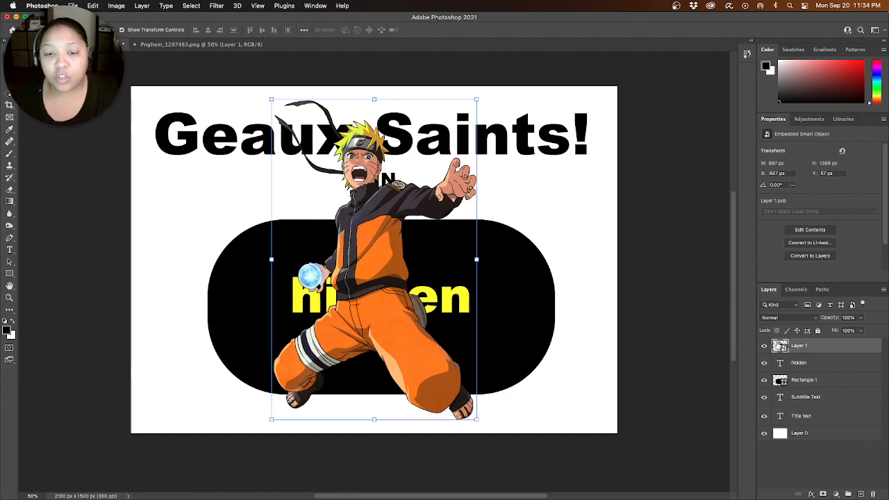
right_click(810, 347)
left_click(723, 222)
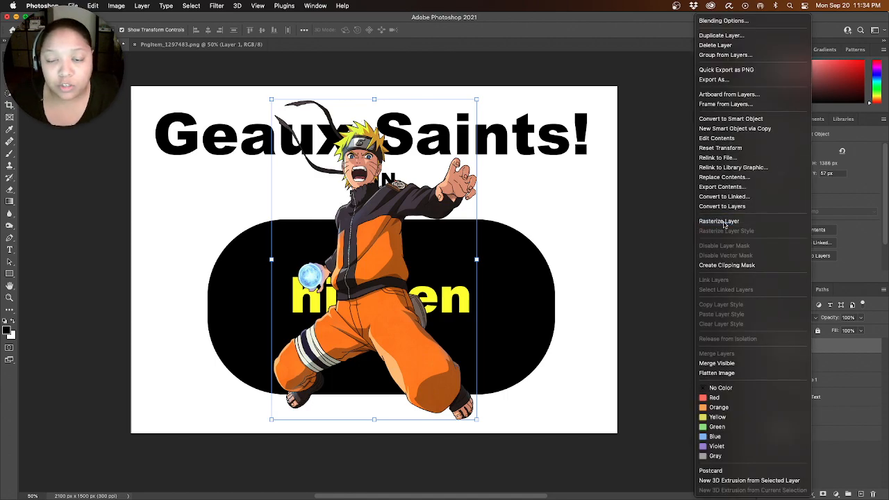
left_click_drag(379, 240, 262, 242)
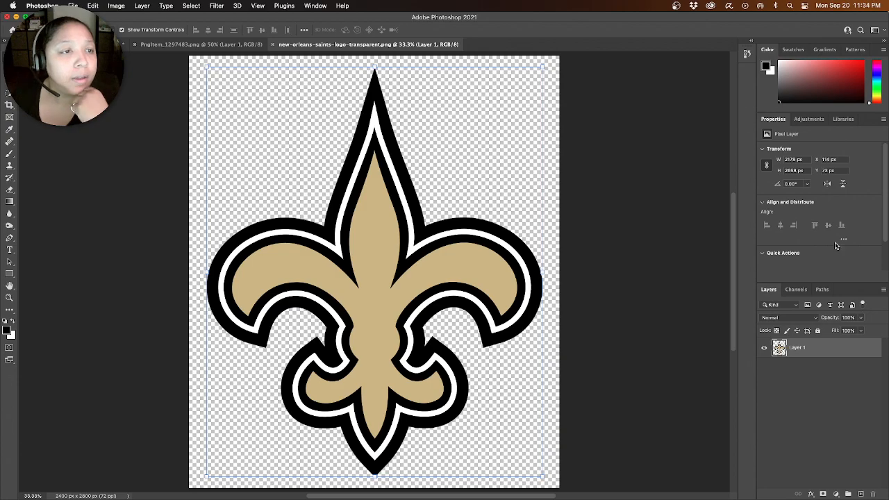
Step: Copy the Saints logo from its transparent PNG into the design, scale it to about 1153 by 1407 px, and place it right of the character
left_click_drag(371, 277, 441, 264)
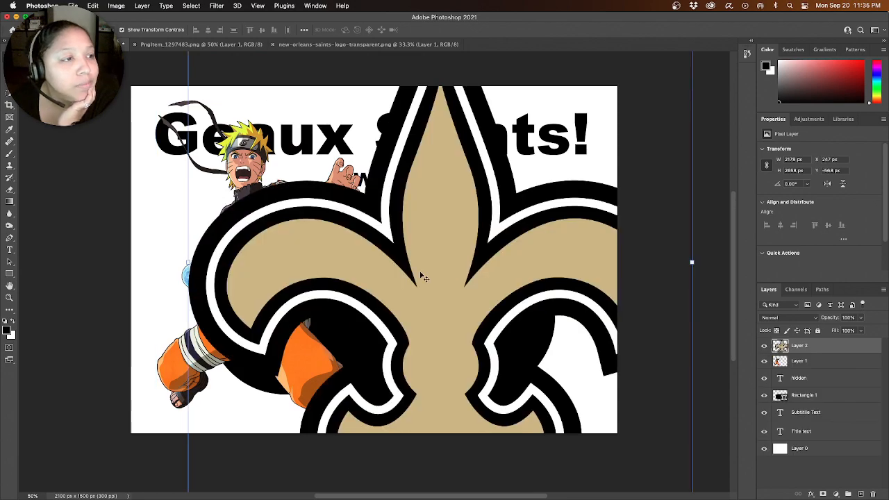
scroll(496, 298, "down", 3)
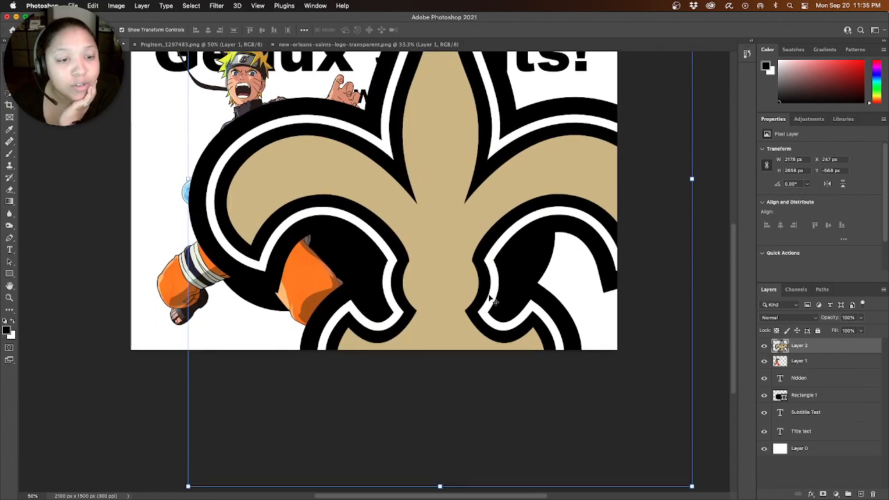
scroll(490, 301, "up", 2)
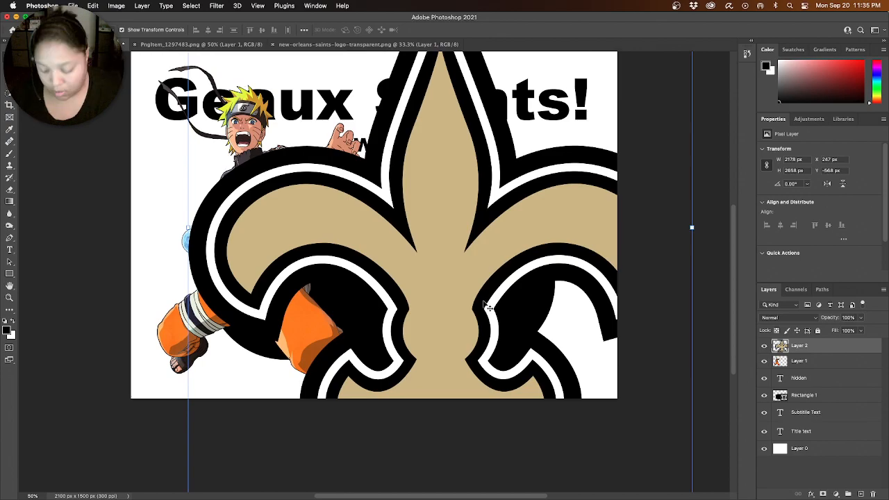
key("super+0")
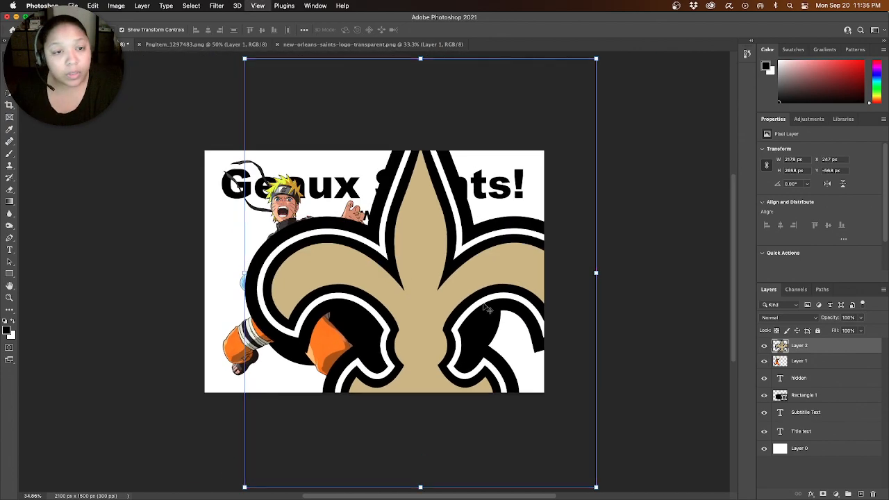
left_click_drag(595, 59, 466, 203)
left_click_drag(359, 360, 404, 292)
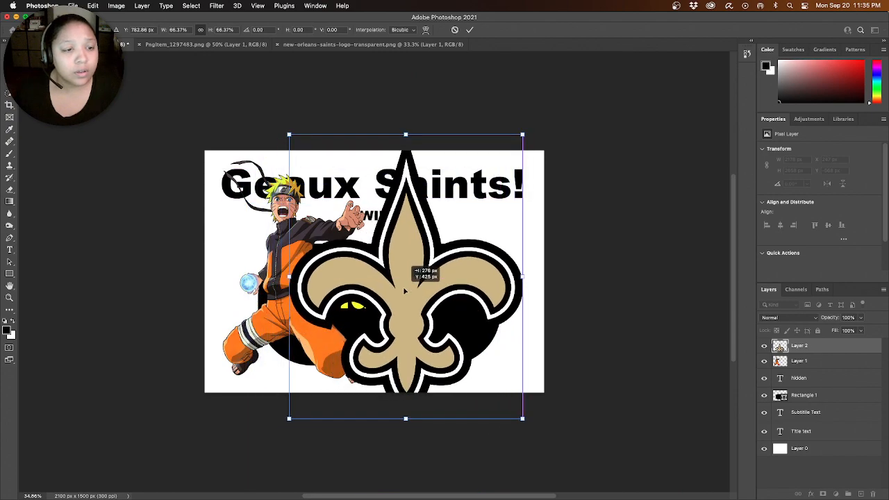
left_click_drag(522, 418, 476, 356)
left_click_drag(368, 264, 416, 272)
key("Return")
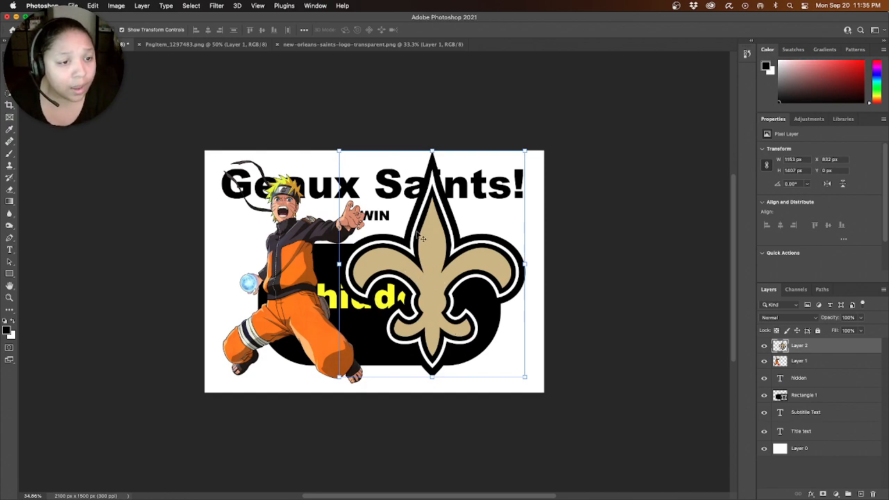
Step: Hide and delete the "hidden" text layer, with the black rounded rectangle temporarily hidden as well
left_click(764, 396)
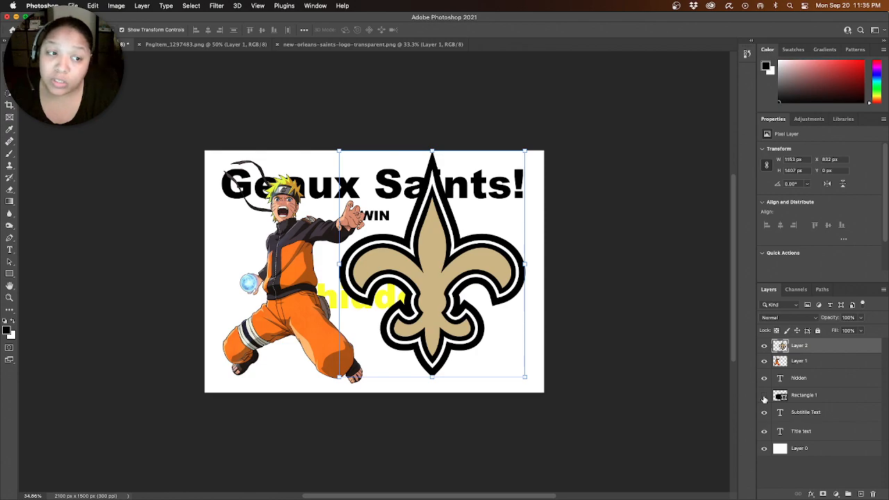
left_click(765, 395)
left_click(765, 378)
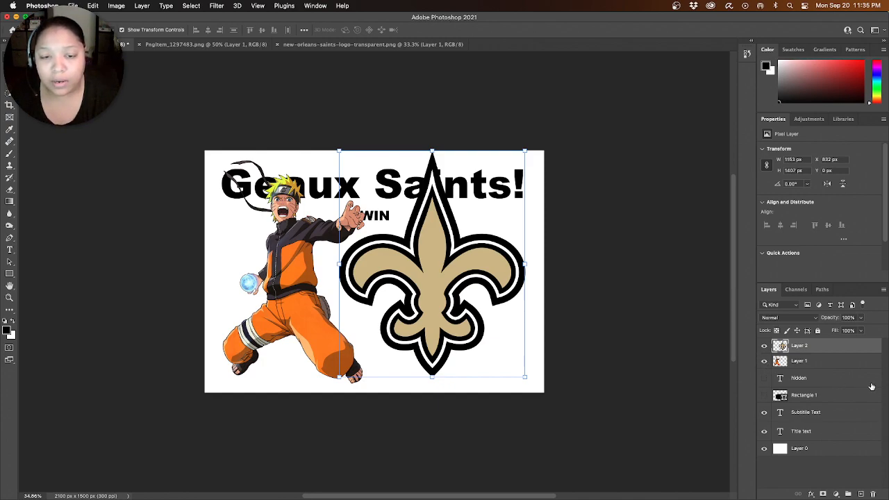
left_click_drag(854, 382, 875, 495)
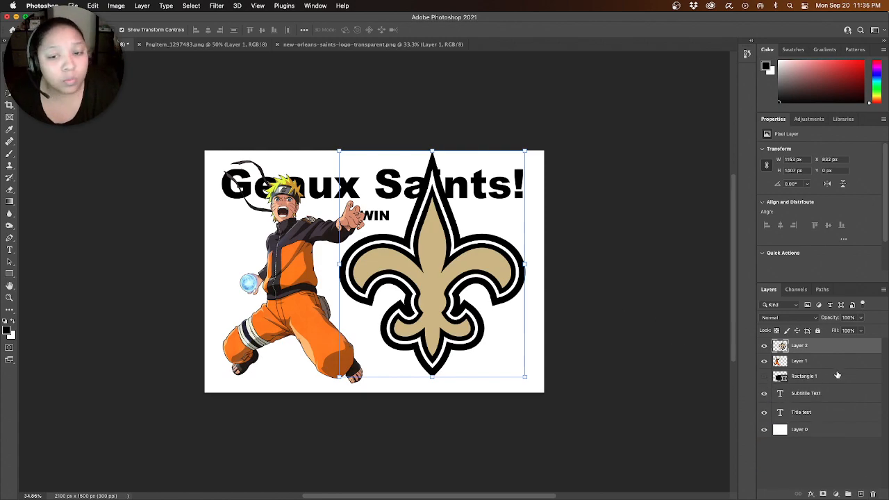
left_click(765, 377)
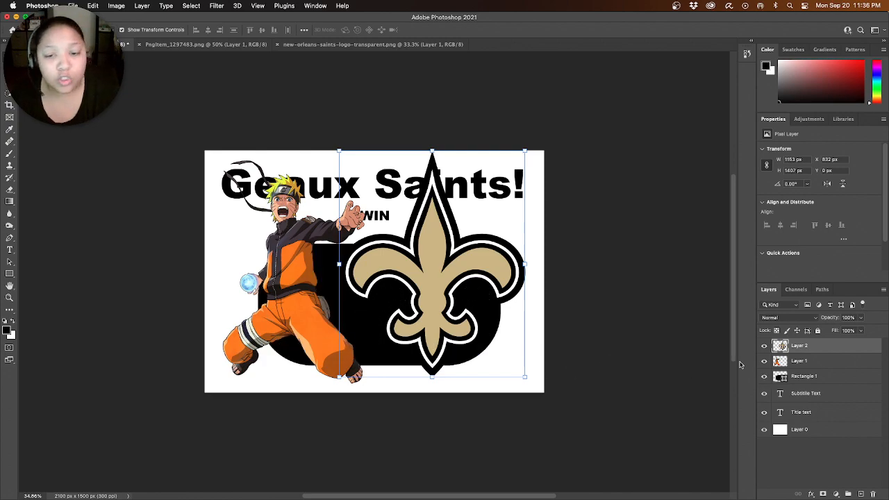
Step: Move the rectangle layer between the logo and character layers and resize the shape to about 1151 by 580 px behind the logo
left_click_drag(846, 380, 843, 361)
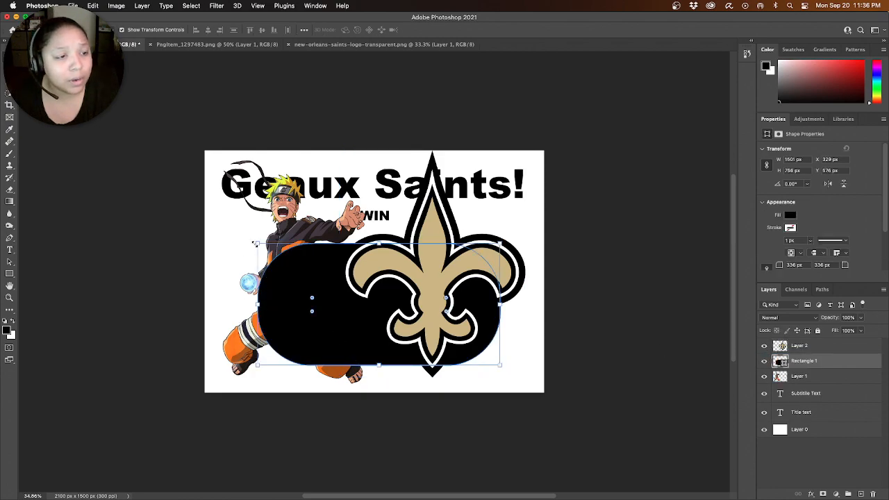
left_click_drag(259, 304, 317, 310)
left_click_drag(365, 333, 393, 312)
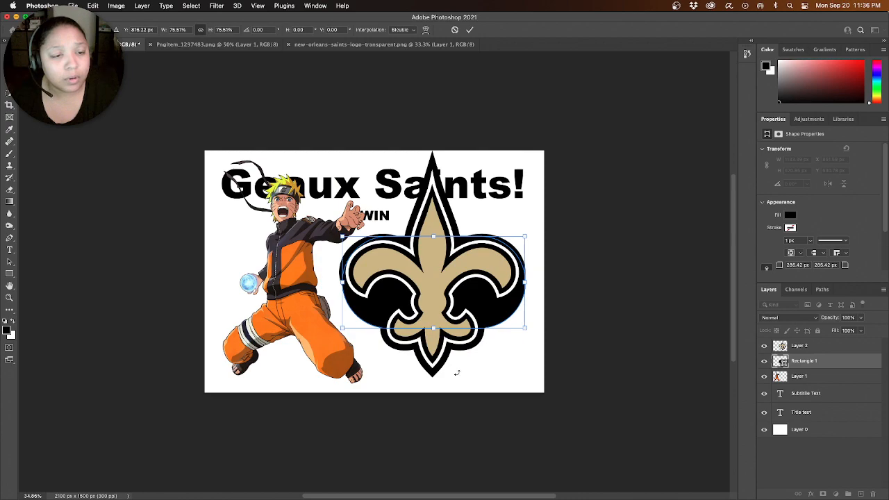
key("Return")
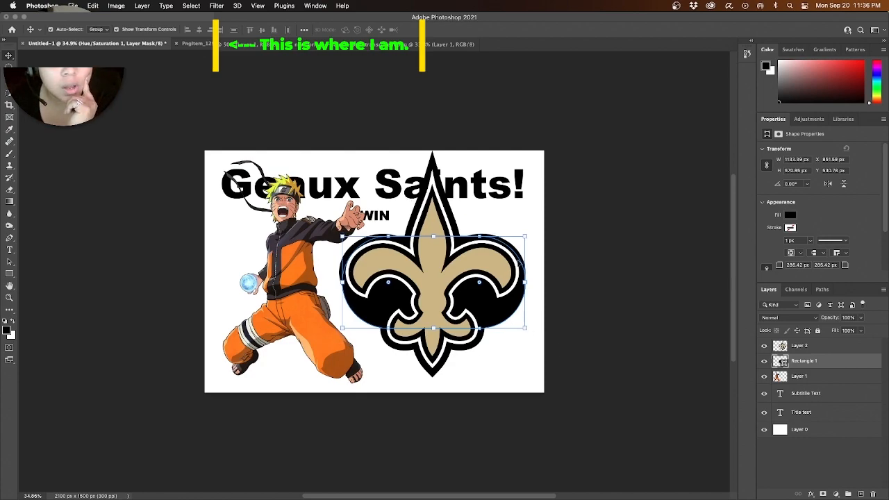
mouse_move(526, 234)
left_mouse_down()
mouse_move(553, 214)
mouse_move(525, 230)
left_mouse_up()
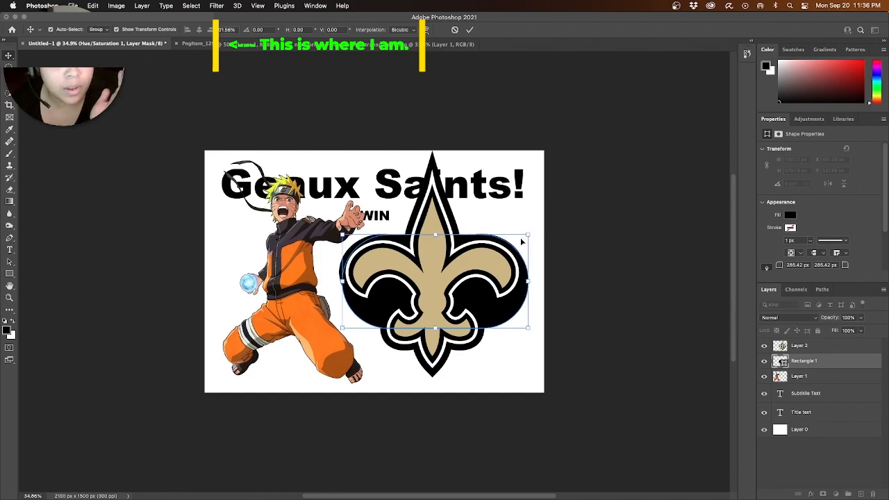
key("Return")
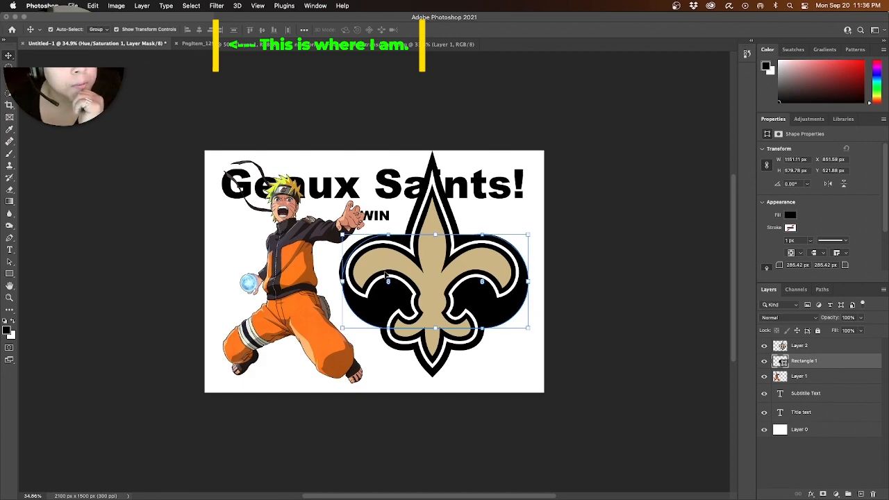
Step: Select the character, subtitle, logo and rectangle layers in turn to examine which object each layer holds
key("super+h")
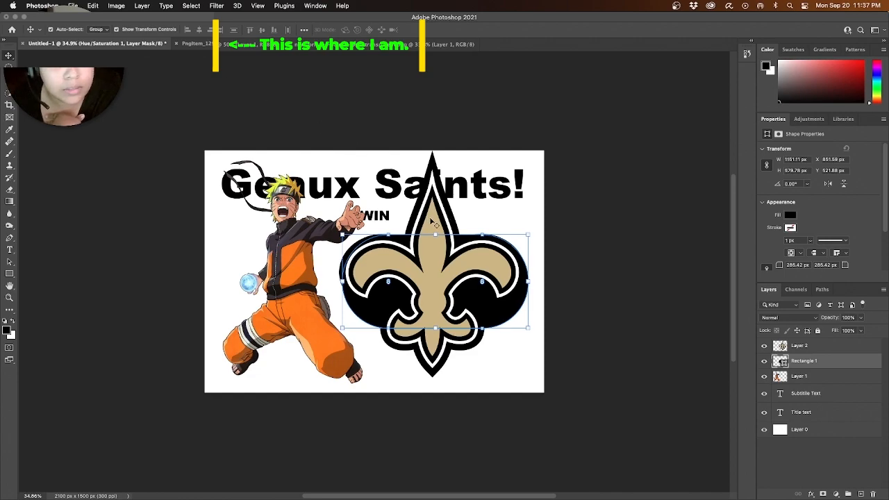
left_click(817, 379)
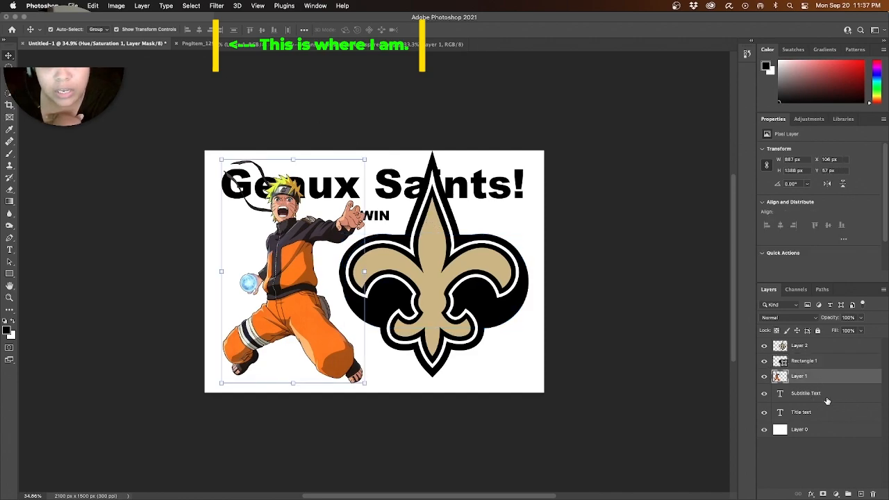
left_click(827, 398)
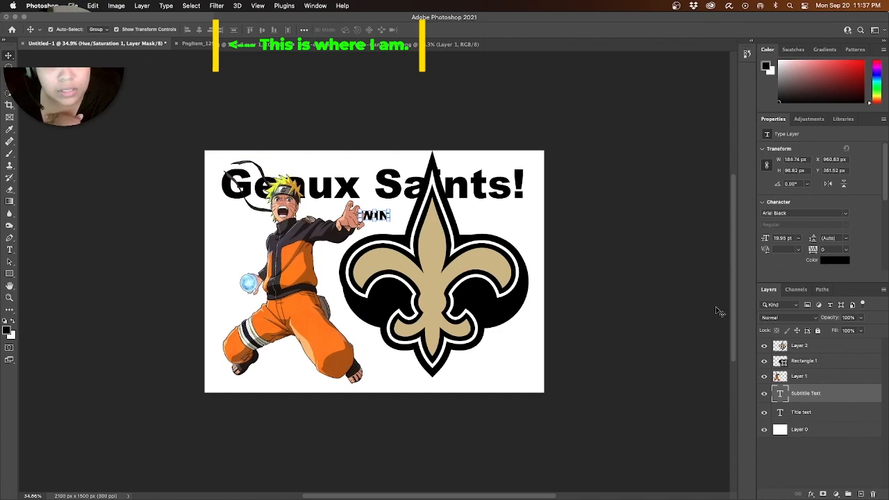
left_click(432, 222)
left_click(305, 263)
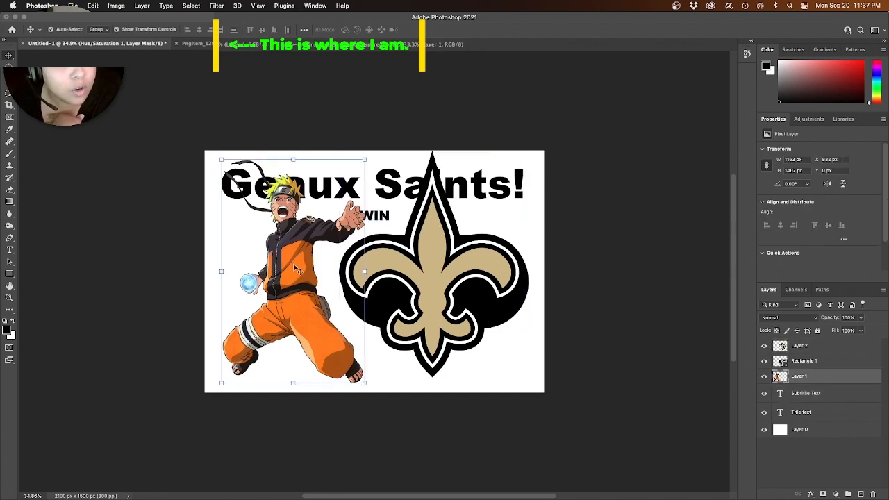
left_click(500, 314)
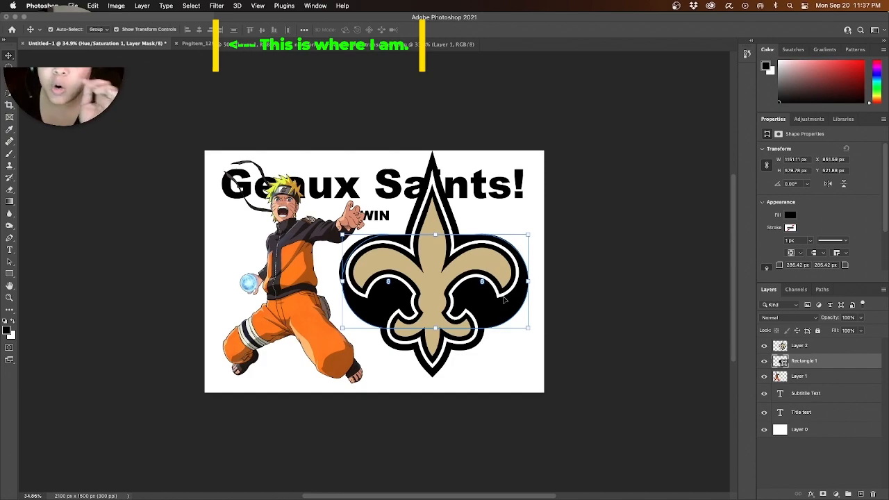
Step: Drag the black rectangle lower on the canvas and move the logo left to about X 633, Y 36 px
left_click_drag(502, 314, 498, 335)
left_click_drag(486, 300, 473, 320)
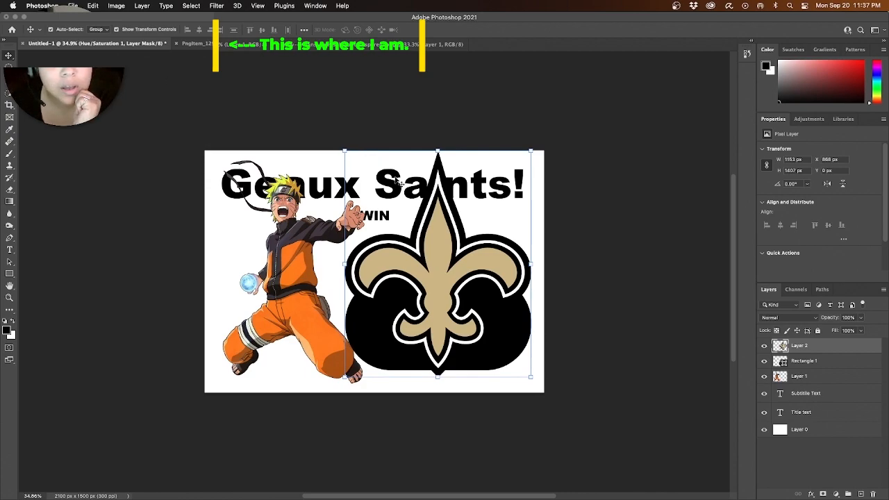
left_click_drag(514, 286, 465, 259)
left_click_drag(517, 334, 532, 338)
left_click_drag(248, 233, 247, 231)
left_click_drag(236, 187, 232, 187)
left_click_drag(391, 271, 384, 278)
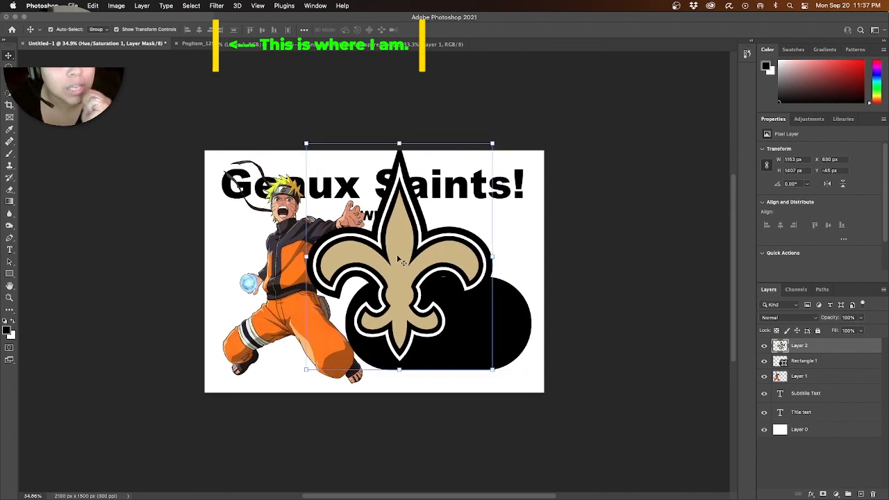
left_click_drag(411, 248, 410, 262)
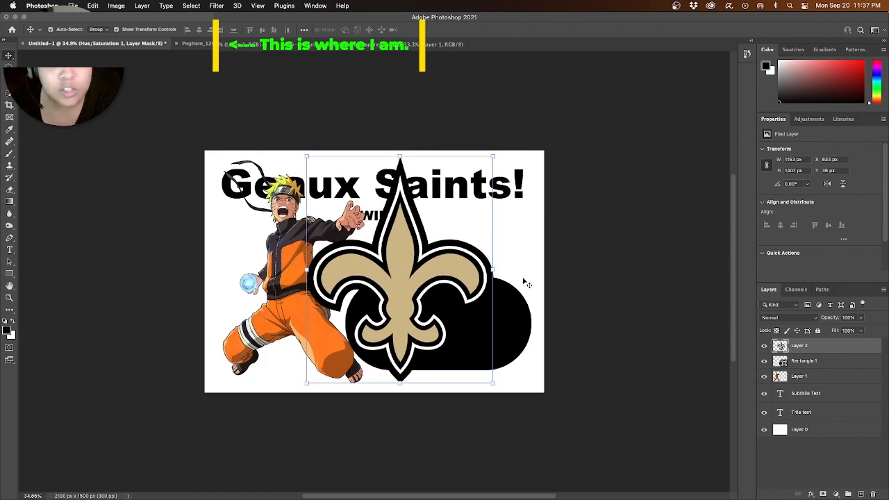
Step: Rotate the character slightly counterclockwise and place it at the canvas's left edge, at X 0, Y 86 px
left_click(843, 378)
left_click_drag(294, 307, 396, 307)
left_click_drag(326, 160, 308, 176)
key("Escape")
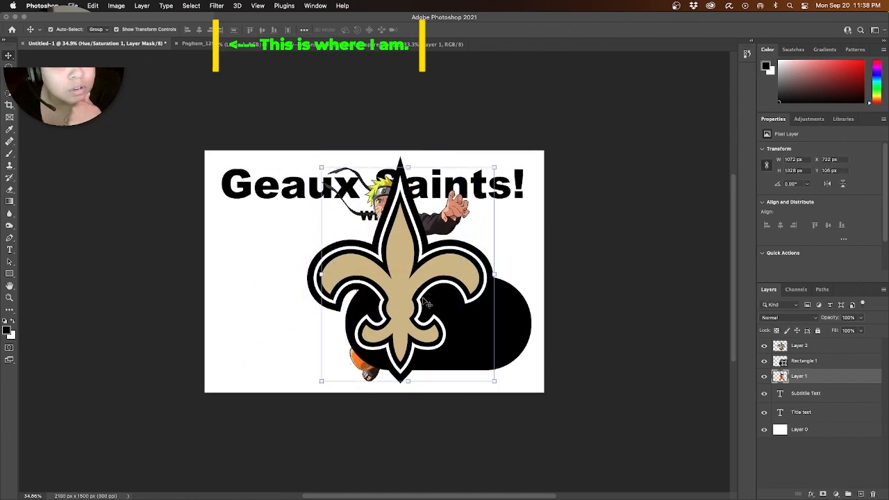
left_click_drag(390, 304, 328, 303)
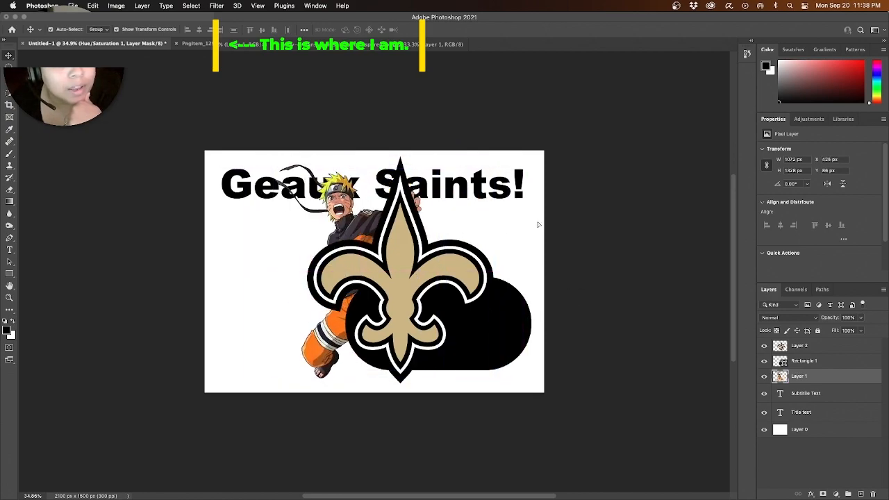
left_click_drag(369, 244, 272, 223)
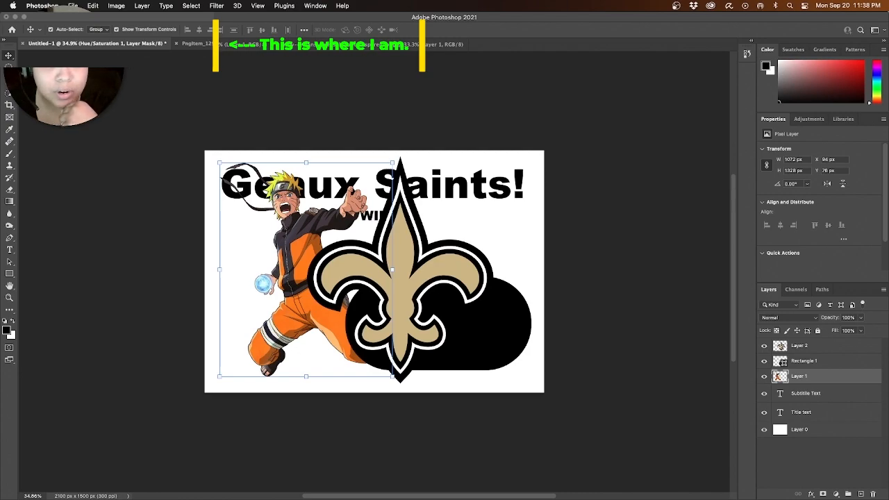
left_click_drag(295, 239, 281, 242)
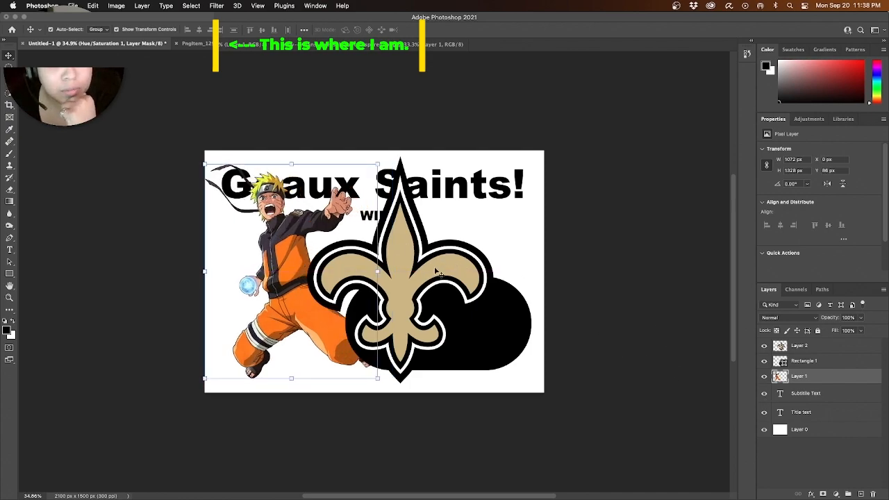
Step: Realign the rectangle and logo right of the character, at about X 834, Y 460 px and X 834, Y 0 px
left_click_drag(509, 321, 505, 268)
left_click_drag(400, 346, 431, 340)
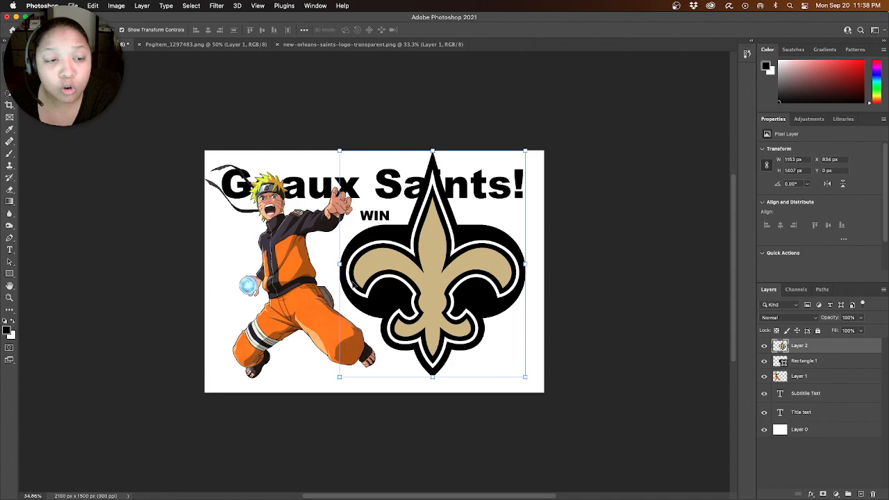
left_click(385, 237)
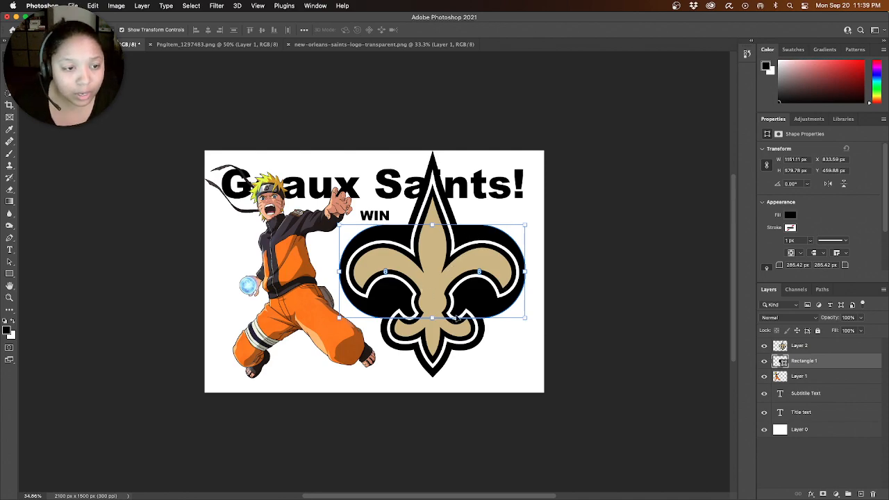
Step: Scale the logo down to about 922 by 1125 px and center it horizontally over the black rectangle
left_click(436, 351)
left_click_drag(525, 377, 502, 350)
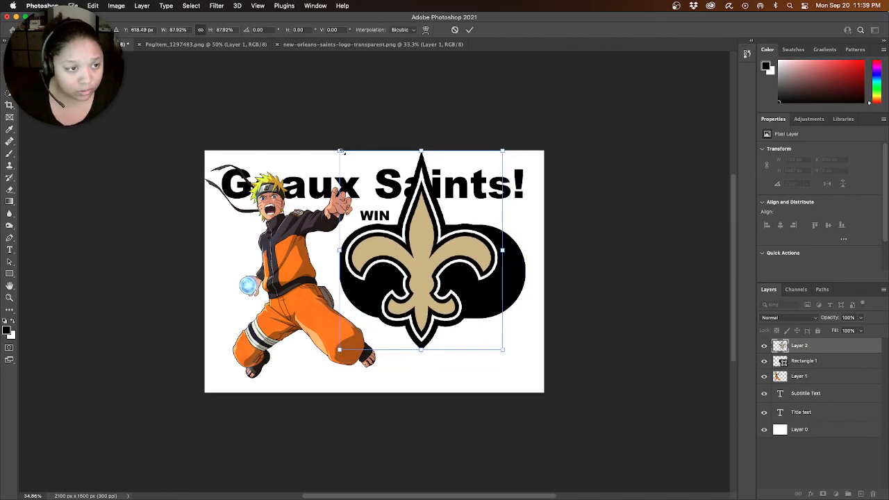
left_click_drag(339, 150, 354, 169)
left_click_drag(428, 238, 432, 237)
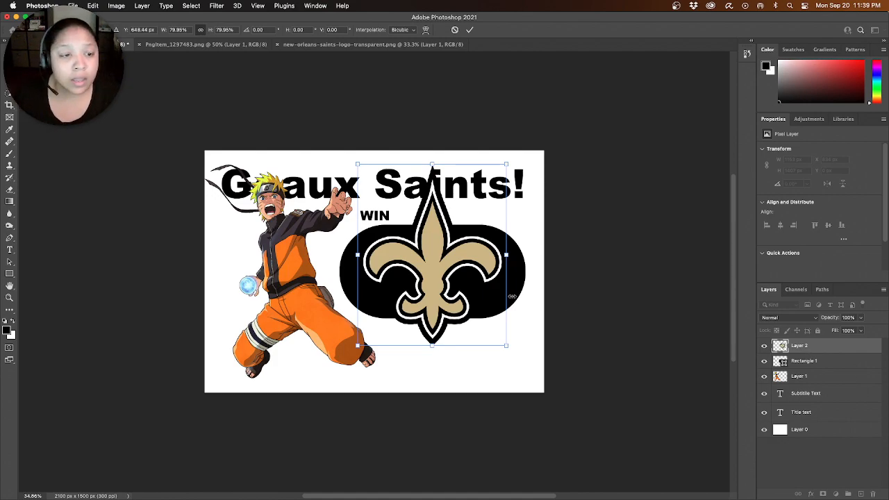
left_click(470, 30)
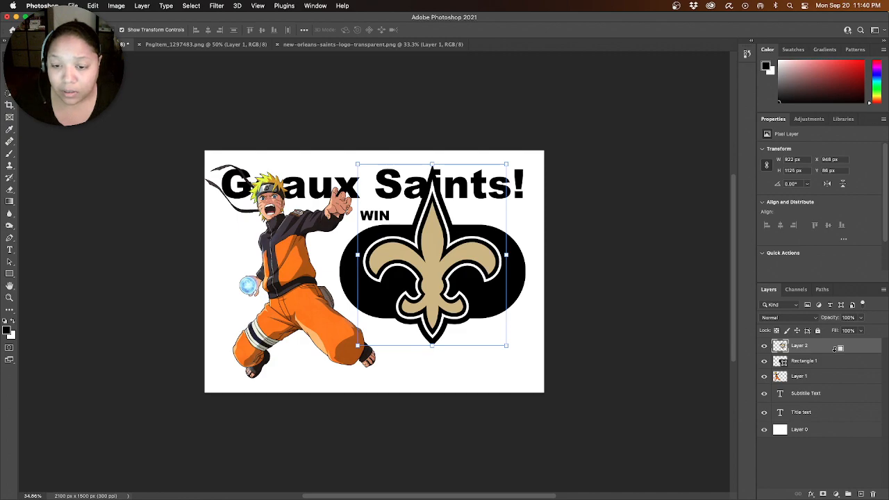
Step: Clip the logo layer to the rectangle and enlarge the logo to about 1193 by 1456 px, centered within the shape
left_click(835, 349, "alt")
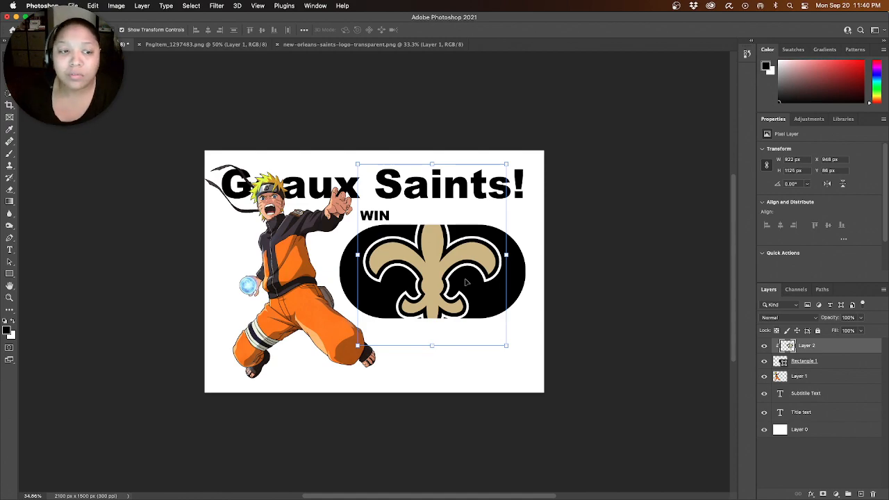
mouse_move(443, 289)
left_mouse_down()
mouse_move(442, 271)
mouse_move(440, 306)
mouse_move(441, 287)
left_mouse_up()
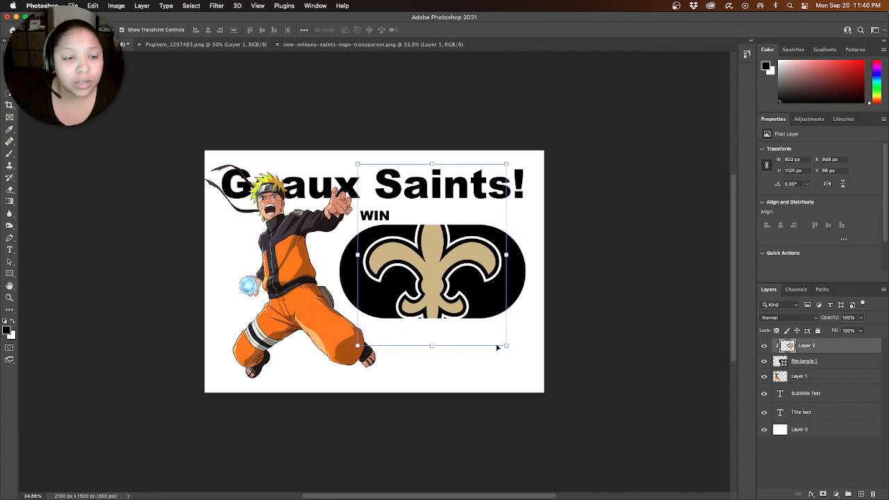
left_click_drag(506, 346, 550, 399)
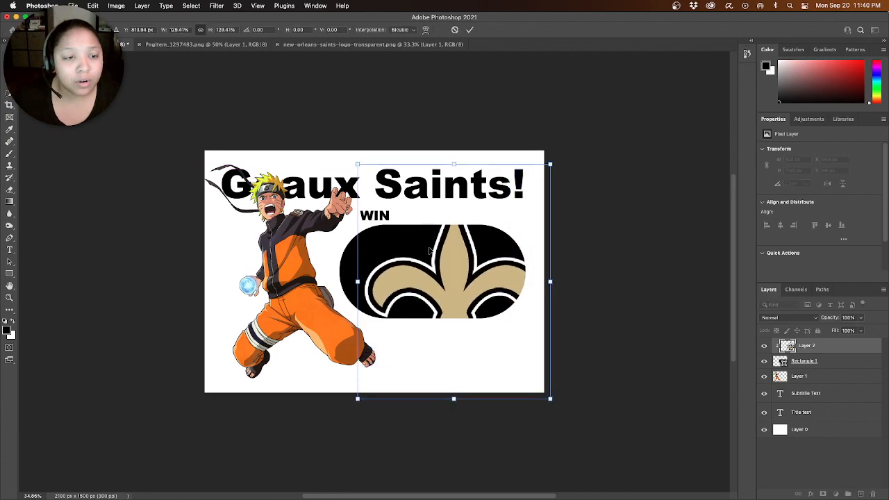
mouse_move(454, 284)
left_mouse_down()
mouse_move(474, 255)
mouse_move(445, 291)
mouse_move(436, 287)
left_mouse_up()
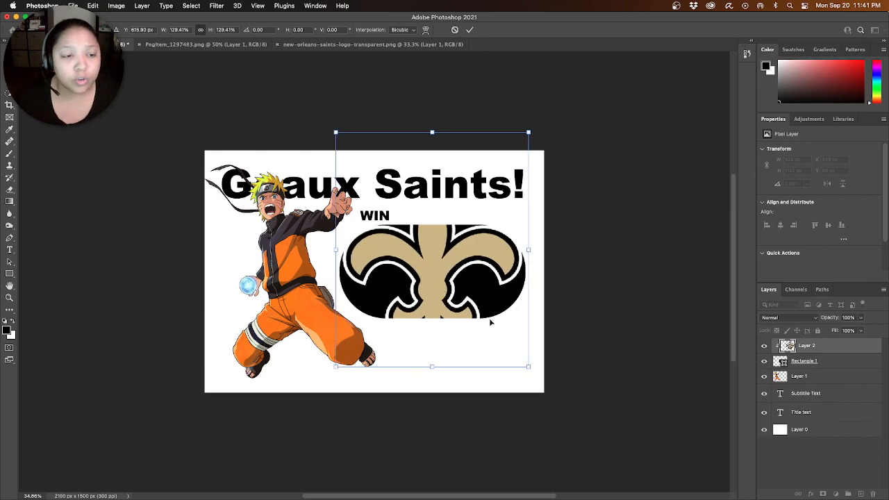
key("Return")
left_click(535, 349)
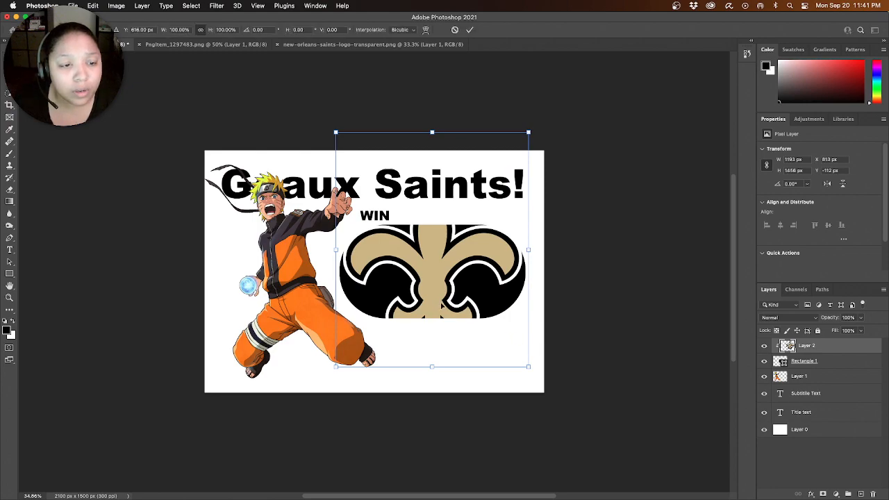
left_click(564, 320)
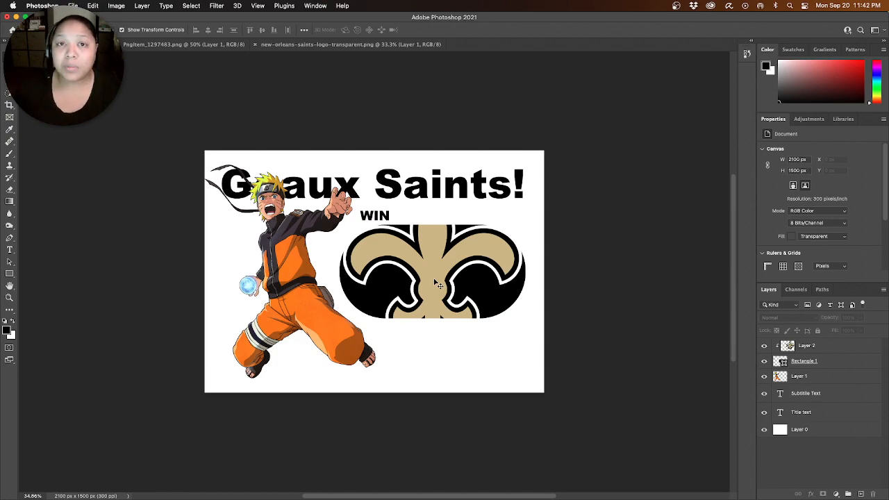
Step: Link the logo, rectangle and character layers together
left_click(853, 349)
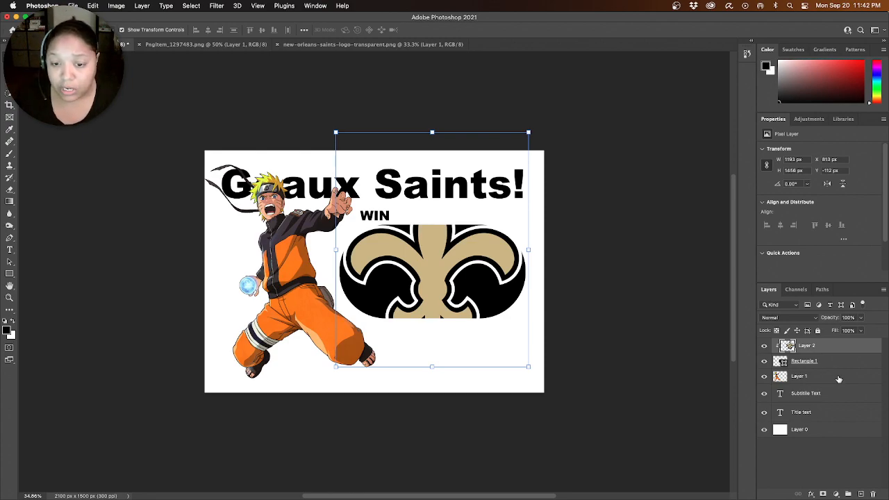
left_click(838, 378, "shift")
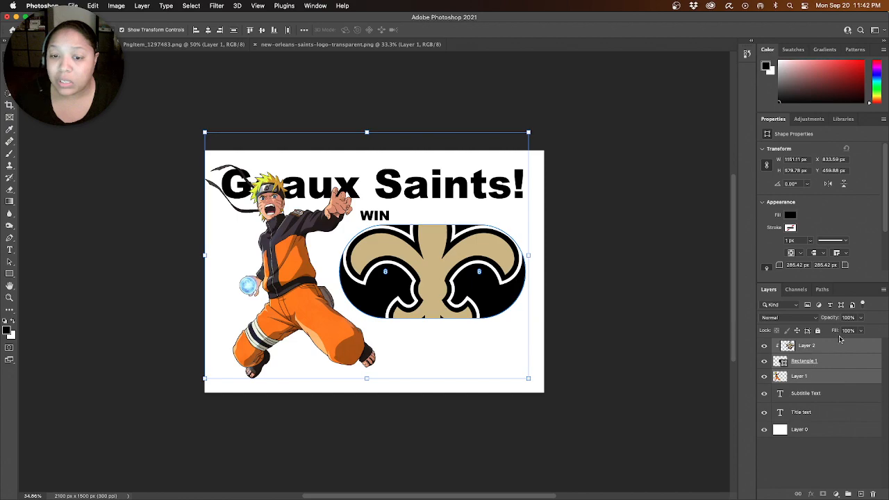
left_click(849, 395)
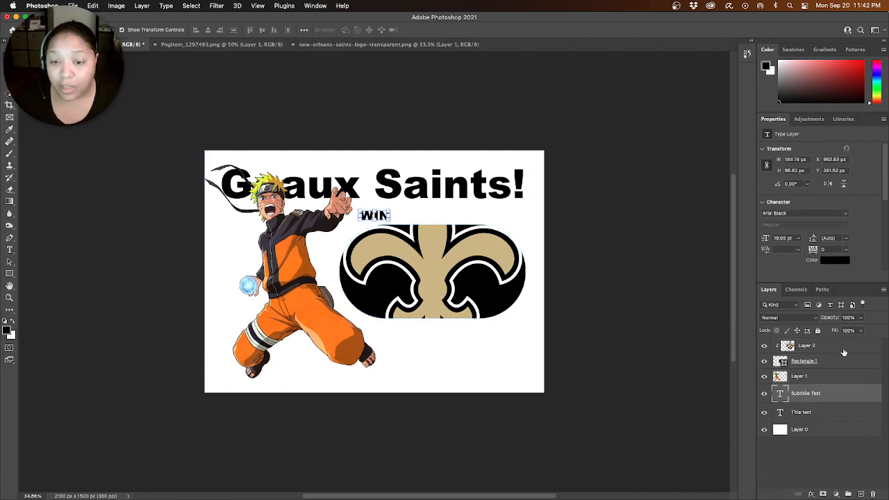
left_click(843, 350)
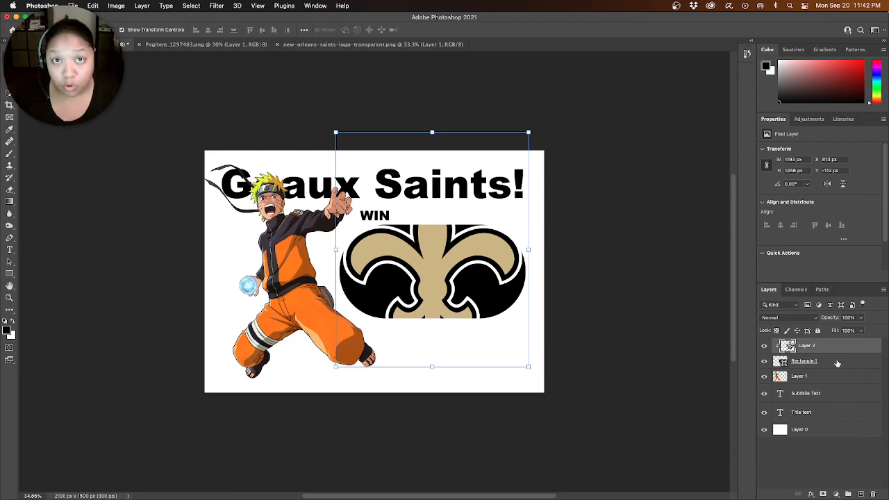
left_click(837, 362, "shift")
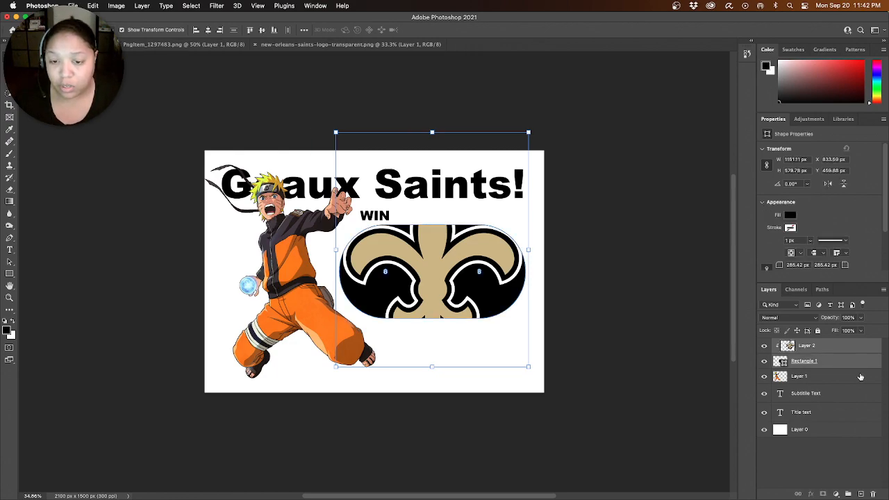
left_click(861, 377, "shift")
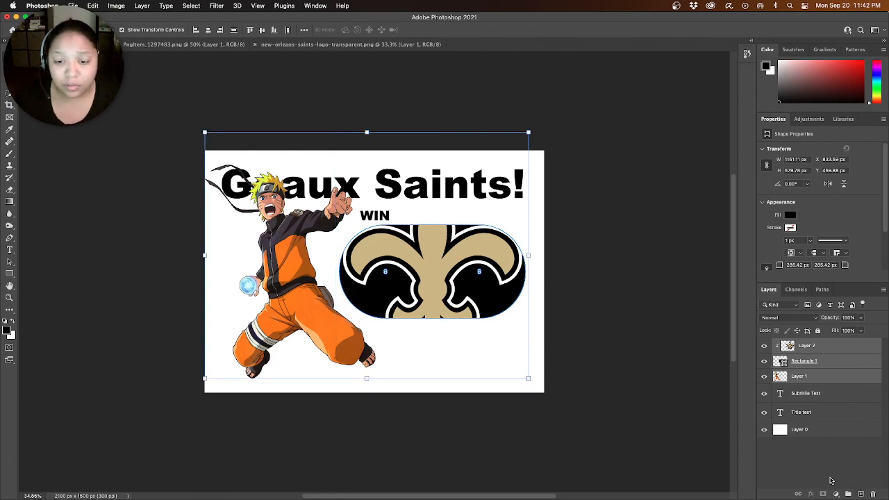
left_click(799, 494)
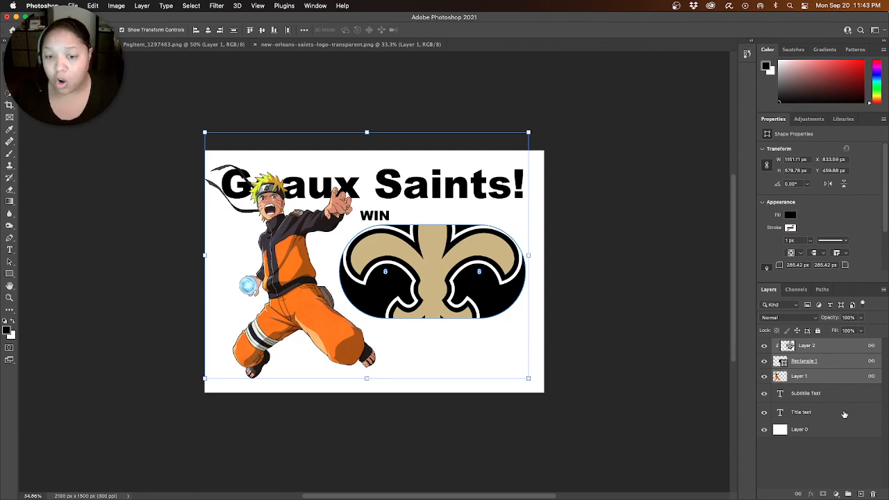
Step: Move the subtitle layer between the rectangle and character layers, and shift the linked layers together toward the canvas's upper right
left_click(845, 418)
left_click_drag(840, 396, 841, 372)
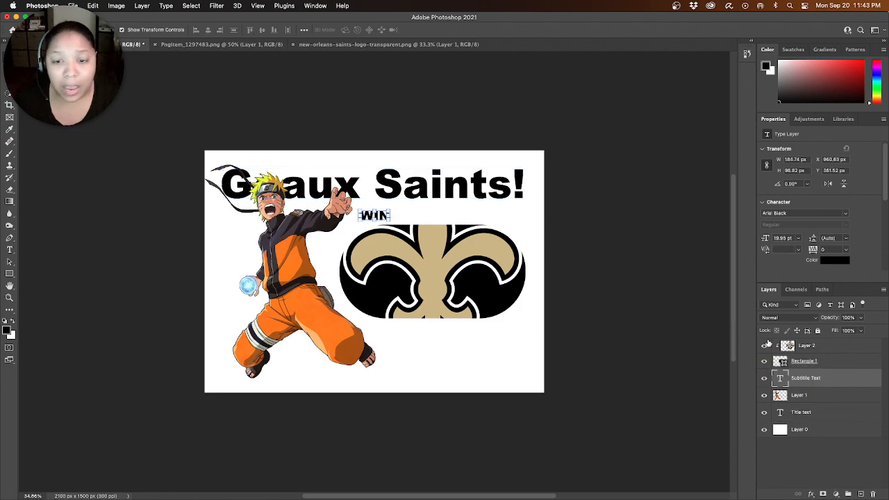
left_click(838, 363)
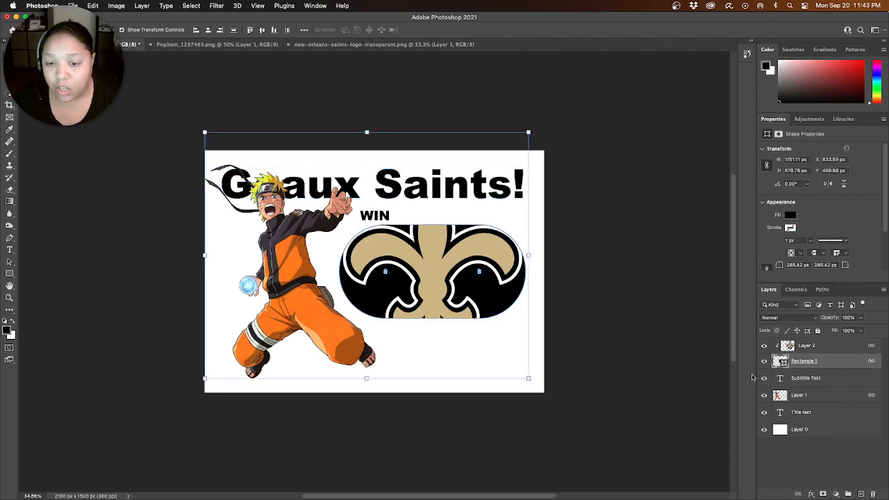
left_click_drag(487, 298, 519, 280)
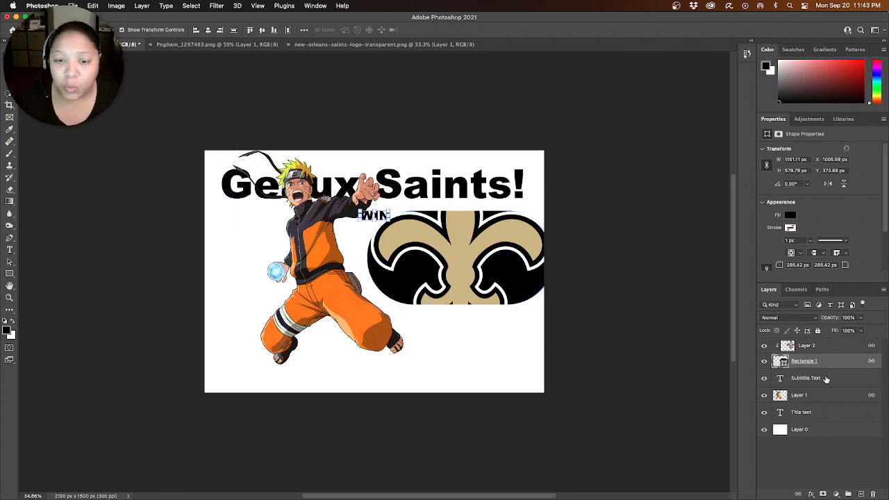
Step: Enlarge the "WIN" subtitle text to about 449 by 235 px
left_click(818, 378)
key("super+t")
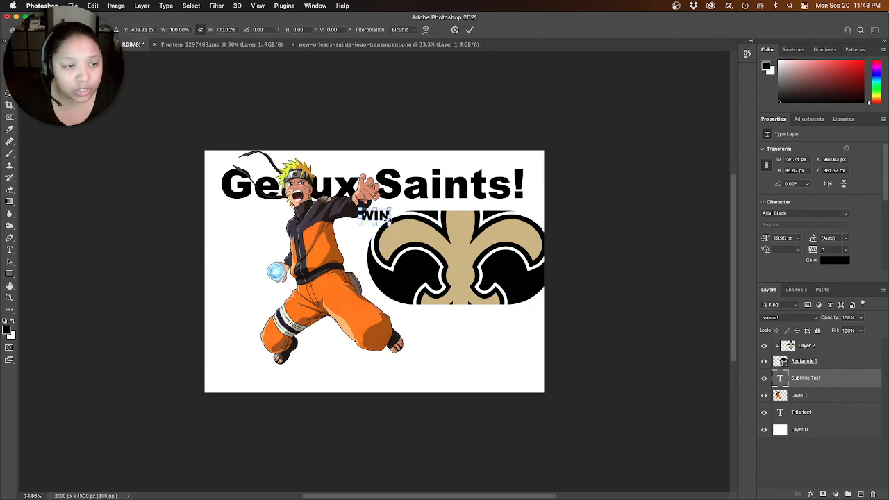
left_click_drag(391, 222, 411, 234)
key("Return")
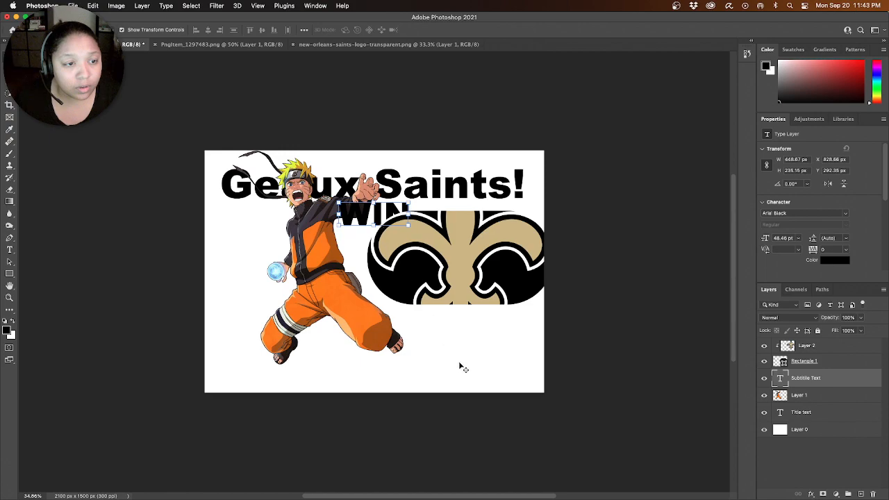
Step: Unlink the logo, rectangle and character layers from one another
left_click(460, 365)
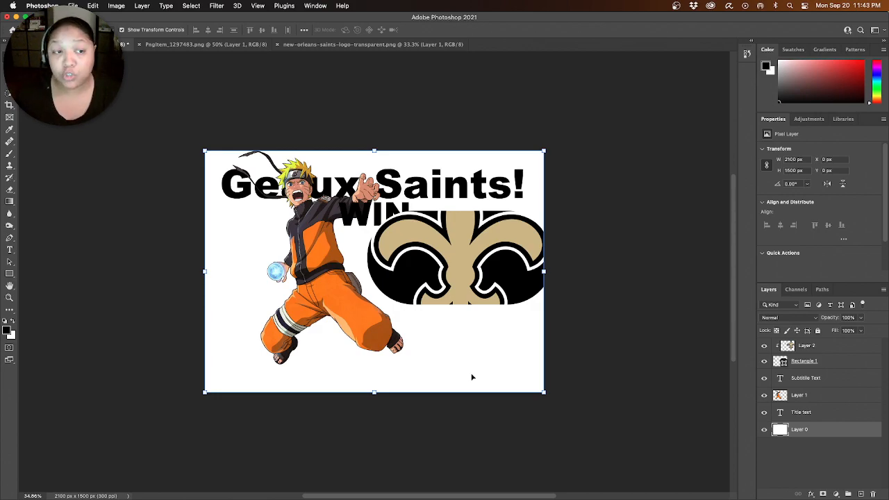
left_click(837, 396)
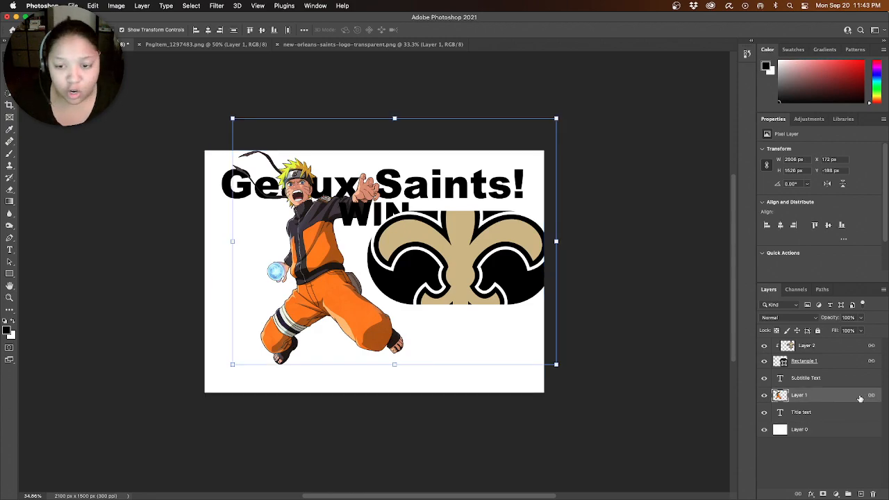
left_click(849, 361, "super")
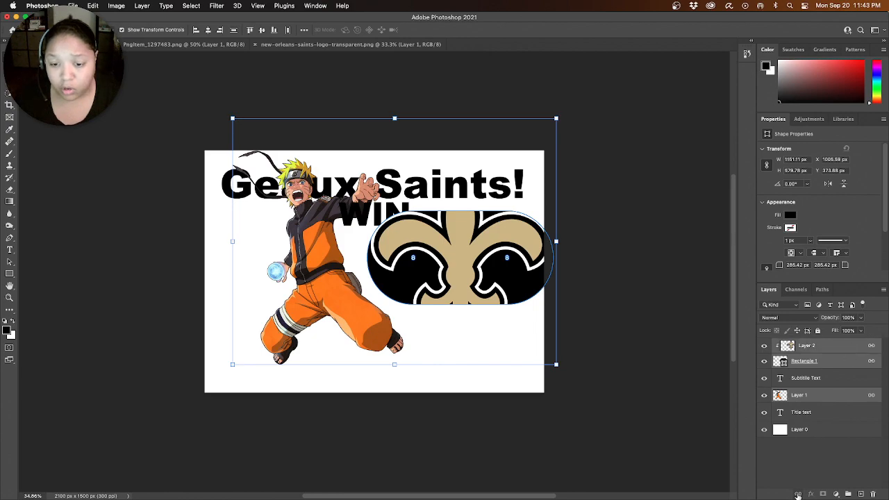
left_click(799, 494)
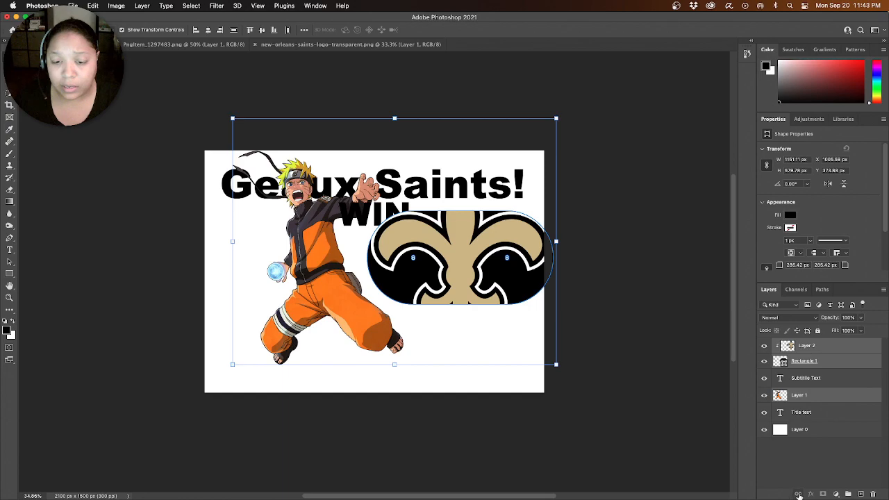
left_click(835, 455)
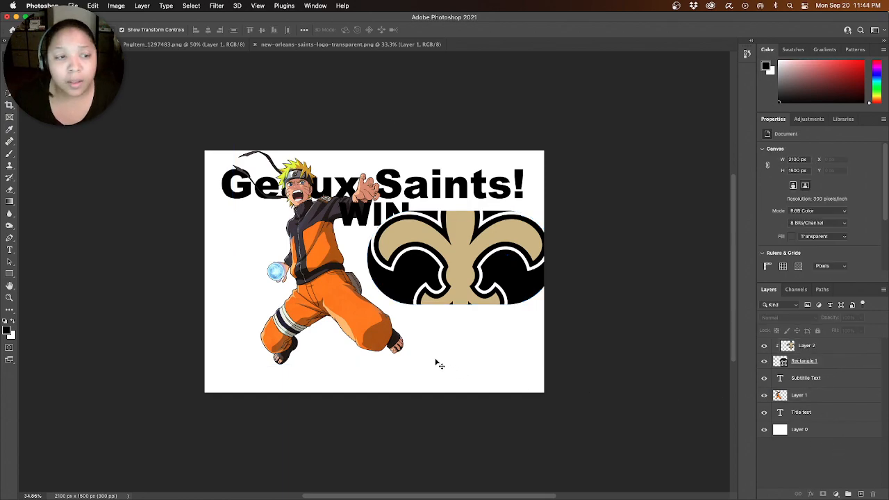
left_click_drag(488, 352, 394, 321)
key("super+z")
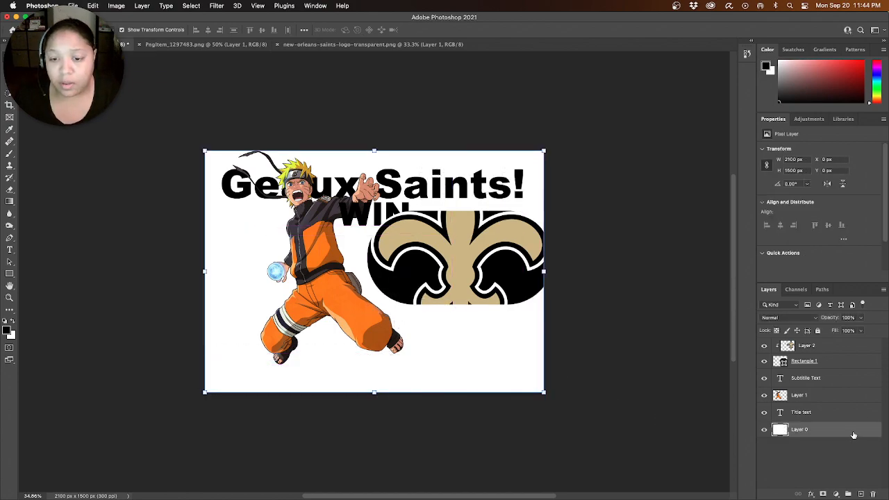
Step: Group the logo layer with its clipping rectangle and name the group "icon"
left_click(473, 261)
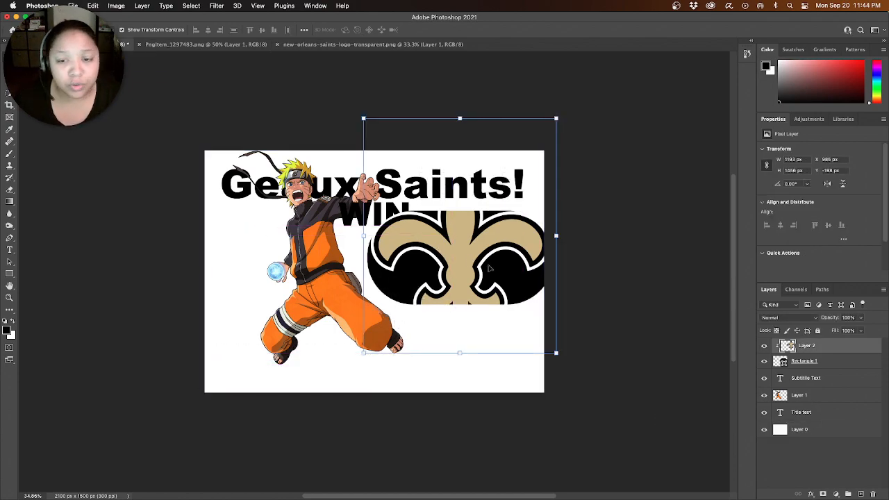
left_click(851, 364, "shift")
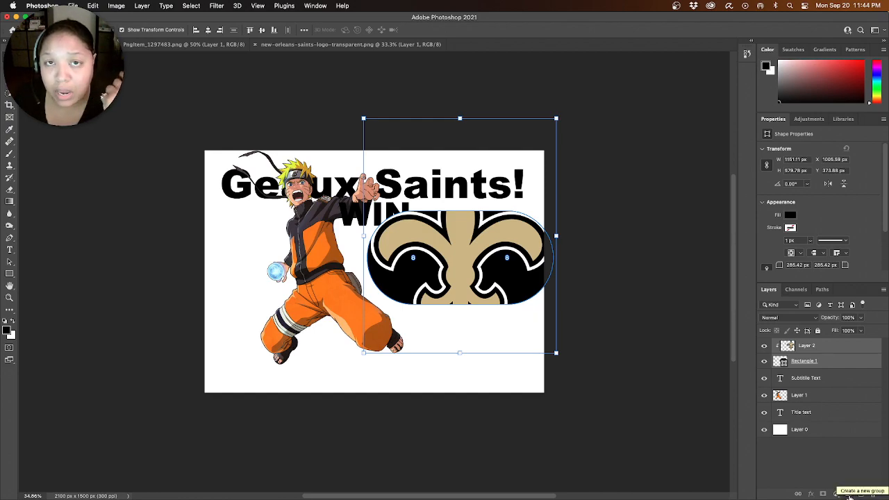
left_click(849, 496)
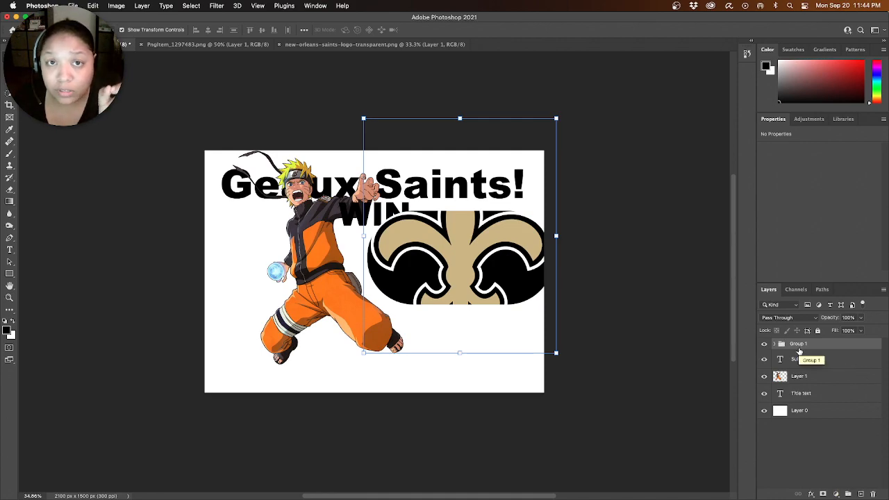
double_click(798, 344)
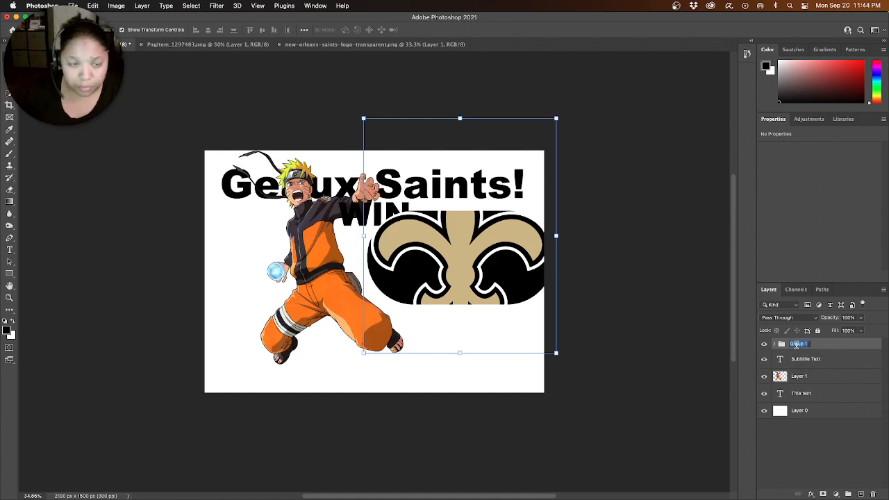
type("loon")
key("Return")
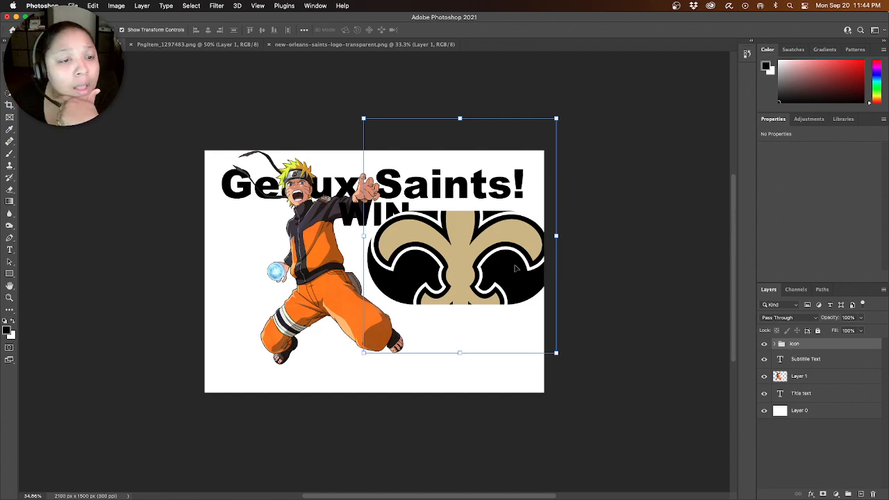
Step: Move the icon group down below the "WIN" text, and shift the character to the canvas's lower left at about X -35, Y 108 px
left_click_drag(510, 269, 498, 310)
left_click_drag(316, 290, 284, 300)
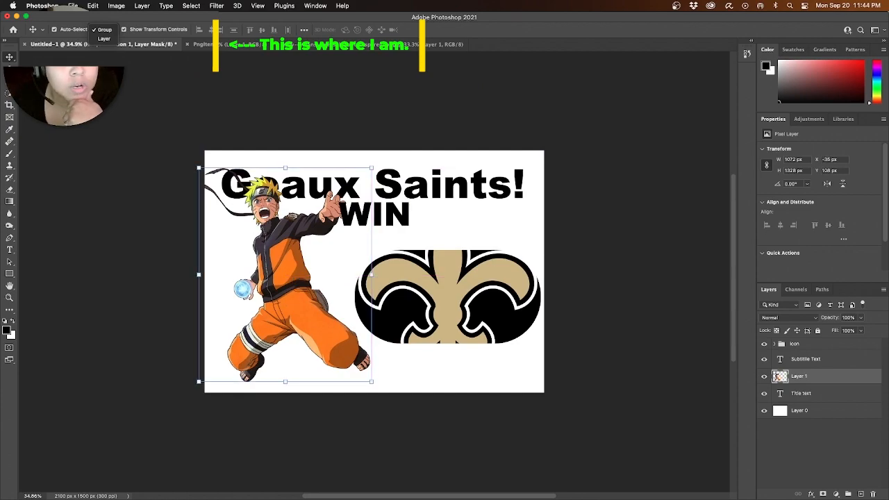
mouse_move(471, 288)
left_mouse_down()
mouse_move(481, 284)
mouse_move(467, 280)
left_mouse_up()
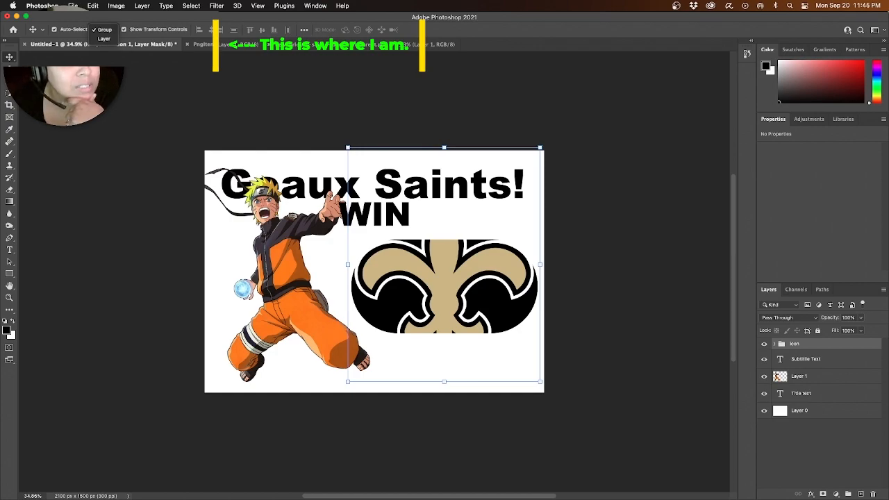
Step: Shift only the logo layer inside the icon group up and to the left, and return it to the rectangle's center
double_click(448, 271)
left_click_drag(447, 271, 435, 243)
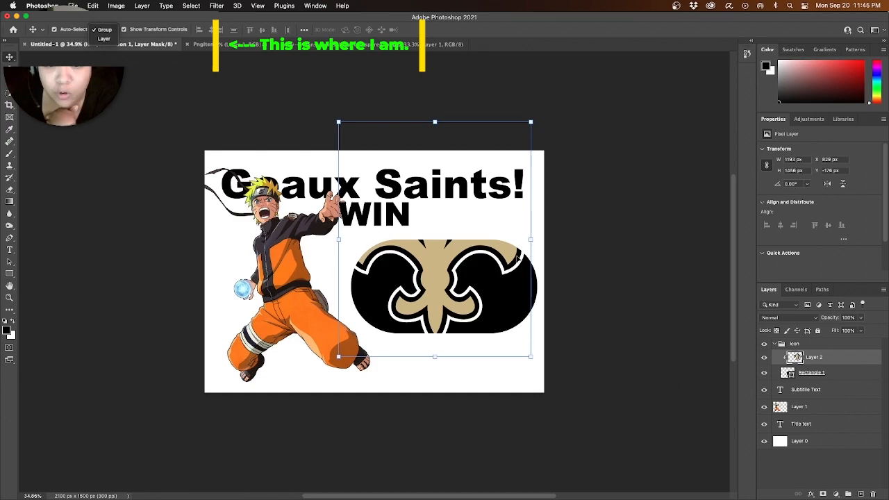
left_click_drag(433, 256, 438, 280)
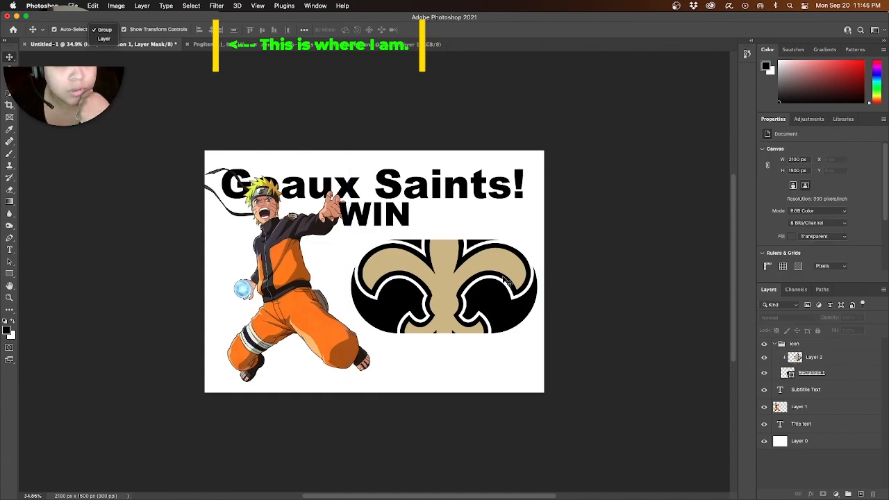
Step: Free-transform the icon group as one unit, making it slightly smaller and placing it right of the character, below the title
mouse_move(456, 265)
left_mouse_down()
mouse_move(470, 257)
mouse_move(459, 274)
mouse_move(452, 268)
mouse_move(467, 270)
mouse_move(449, 264)
left_mouse_up()
key("super+t")
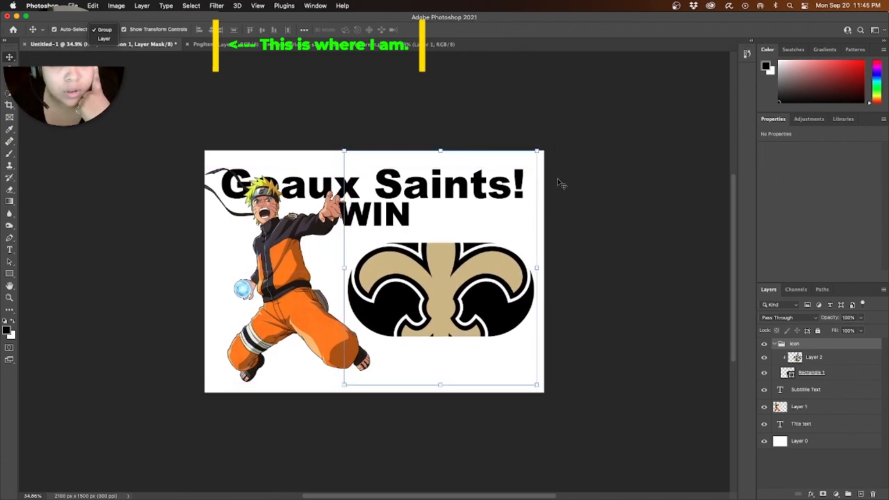
left_click_drag(540, 150, 628, 85)
left_click_drag(464, 263, 390, 287)
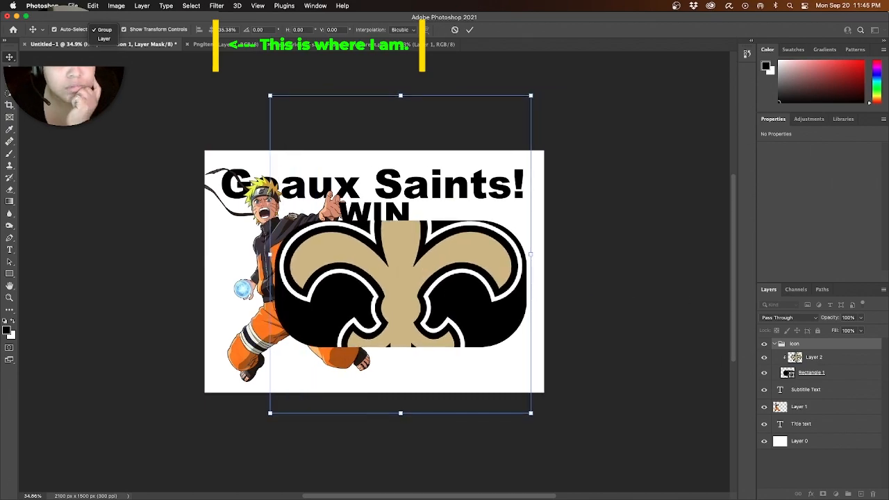
left_click_drag(531, 96, 333, 187)
left_click_drag(344, 337, 464, 274)
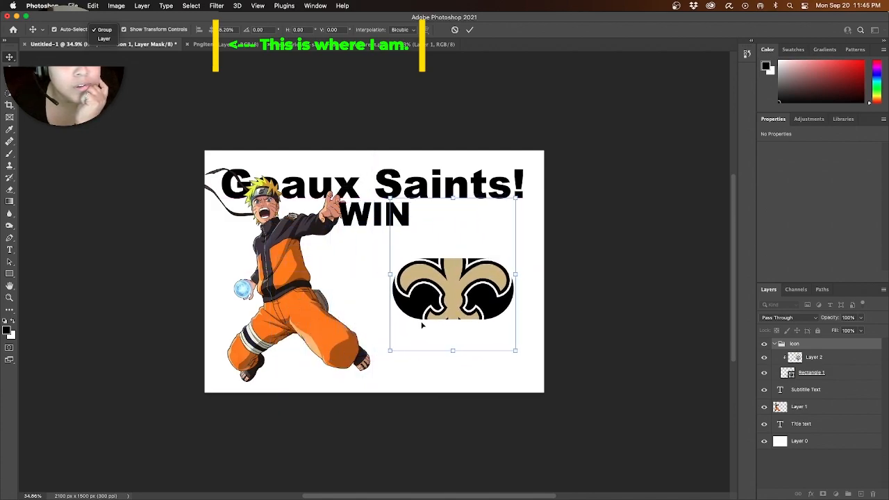
left_click_drag(516, 352, 569, 416)
left_click_drag(424, 337, 399, 297)
key("Return")
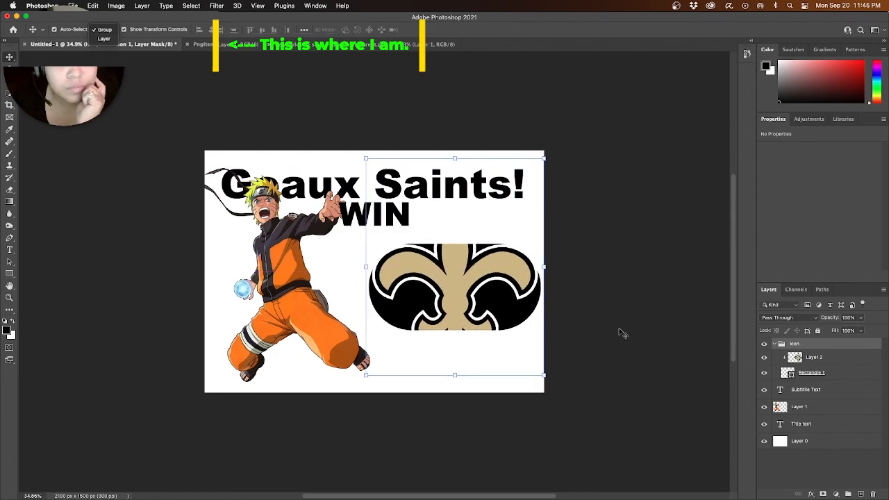
Step: Add a Hue/Saturation adjustment layer above the collapsed icon group and set its hue to -36
left_click(776, 346)
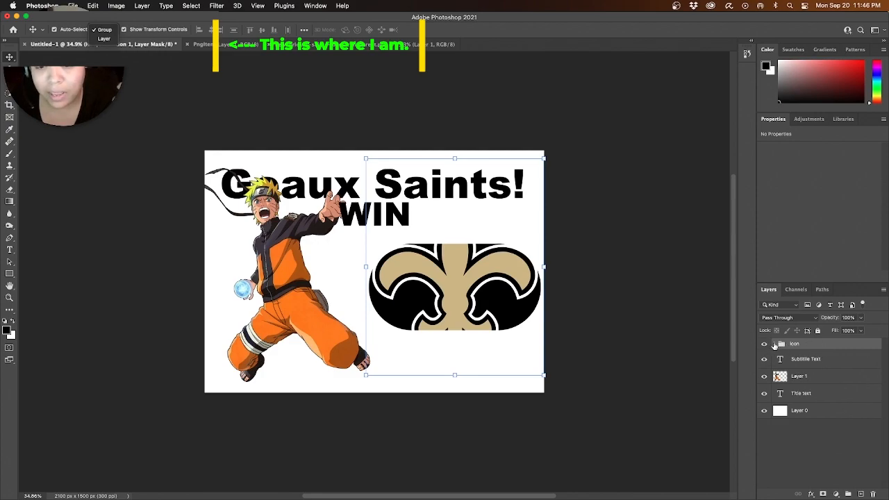
left_click(775, 346)
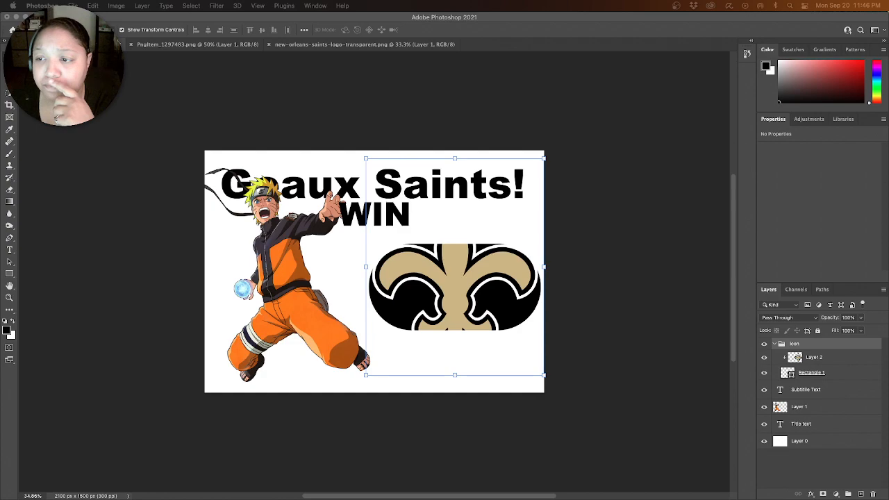
left_click(806, 116)
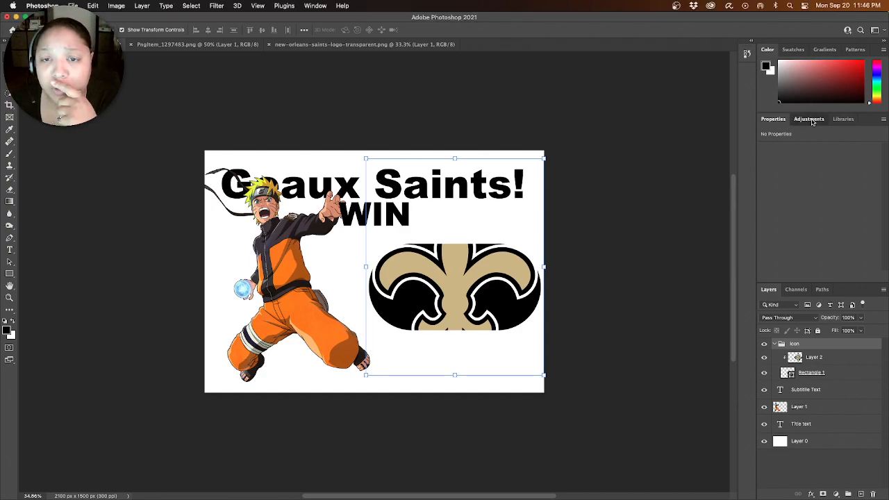
left_click(813, 119)
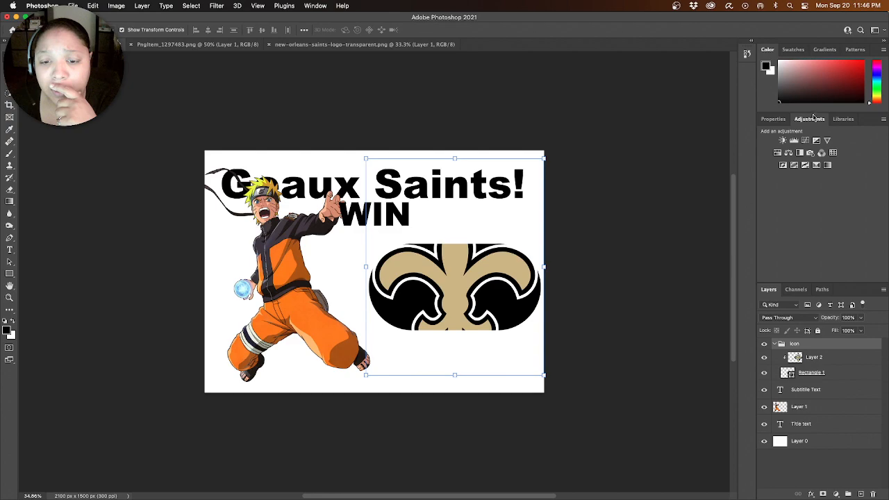
left_click(776, 345)
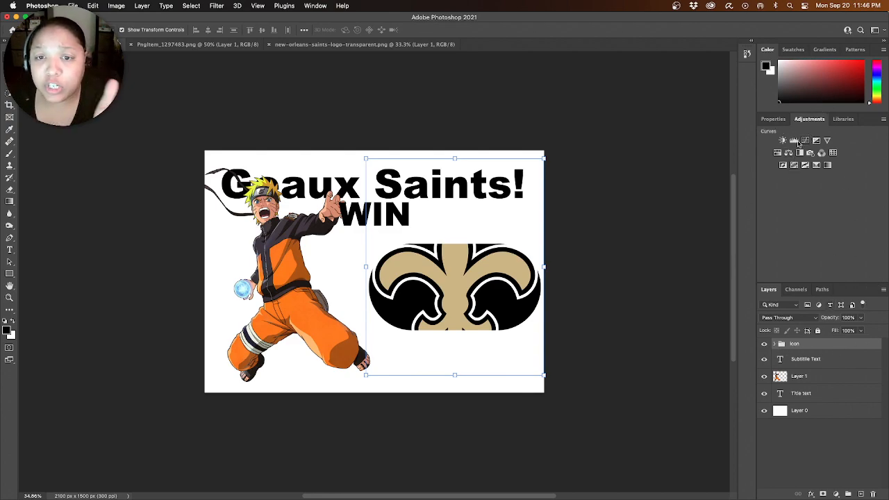
left_click(778, 153)
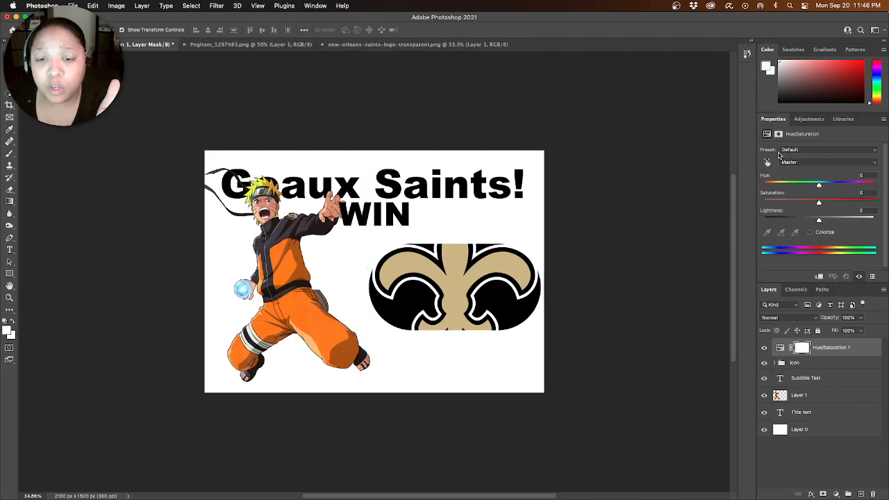
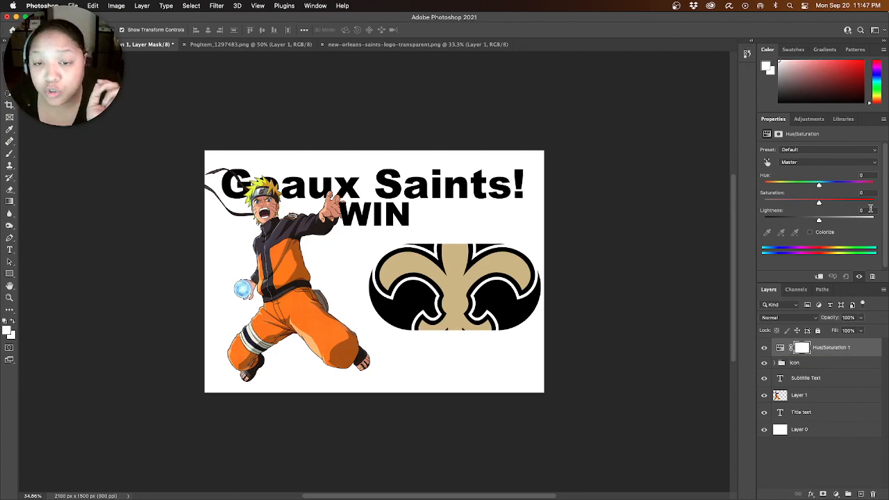
left_click_drag(820, 186, 800, 190)
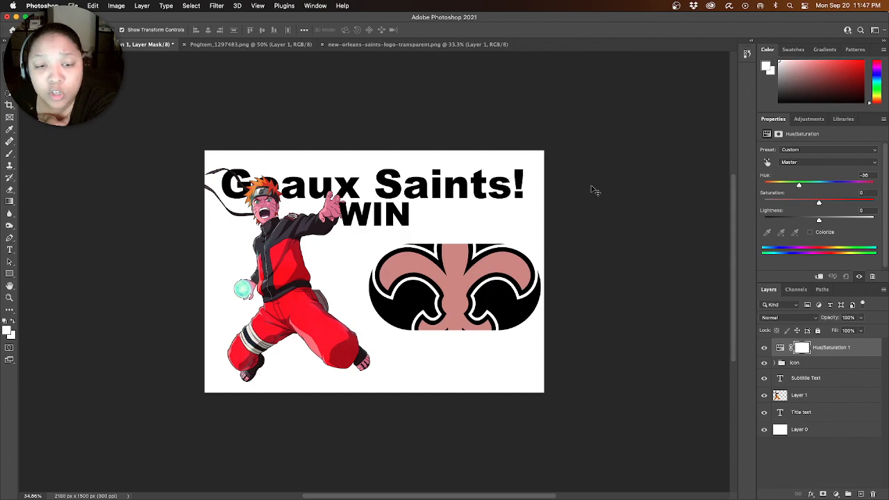
Step: Change the "Geaux Saints!" title text color to bright green 00ff1e
left_click(479, 182)
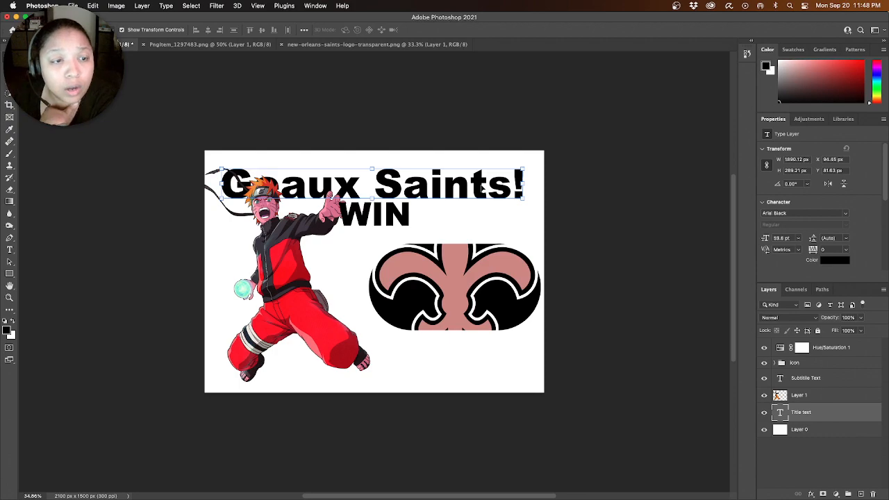
left_click(480, 189)
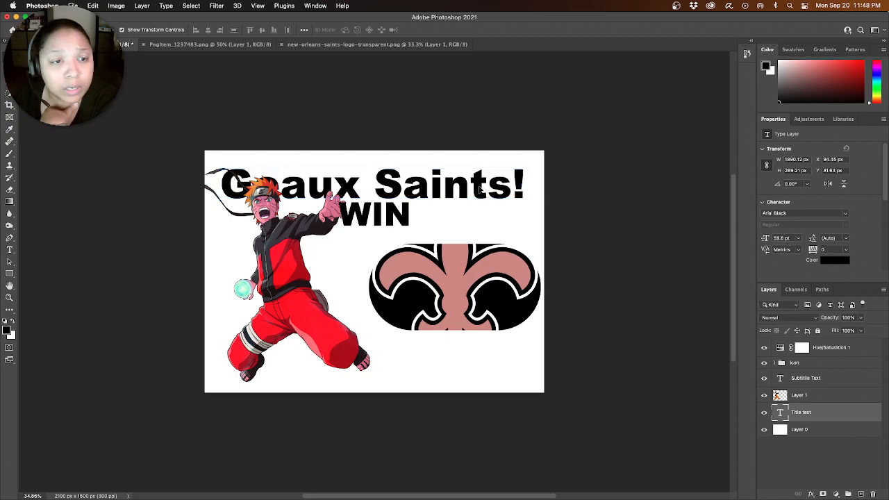
left_click(838, 261)
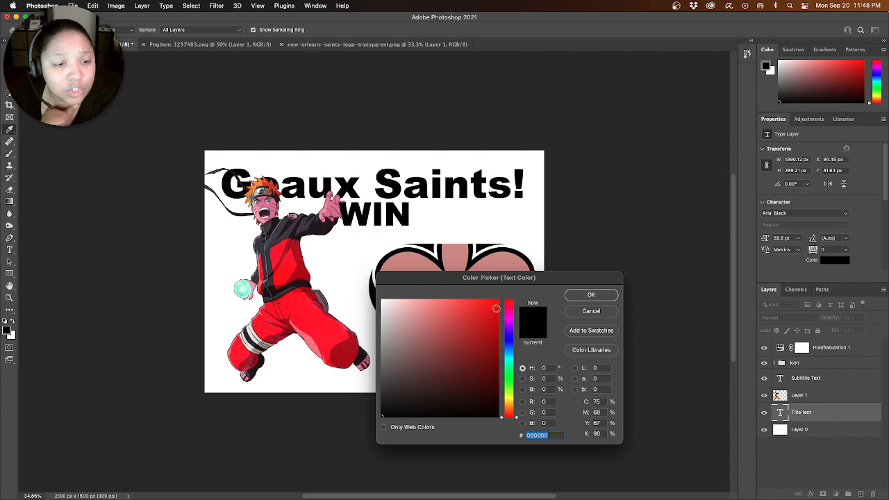
left_click(511, 376)
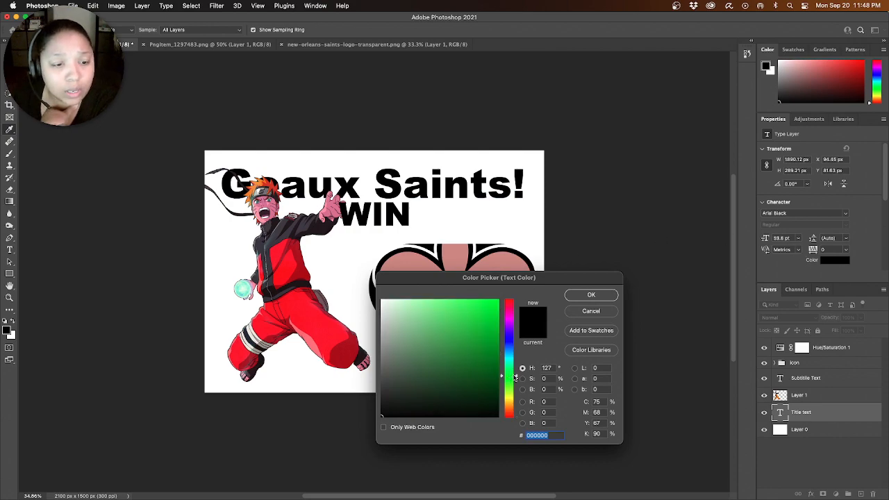
left_click(497, 302)
left_click(590, 296)
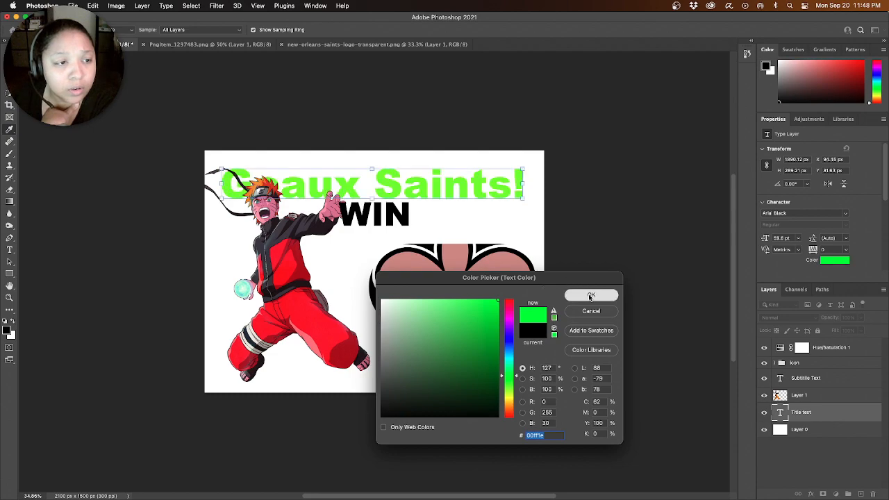
Step: Move the Hue/Saturation layer down between the subtitle text and character layers
scroll(357, 232, "left", 1)
scroll(357, 232, "down", 1)
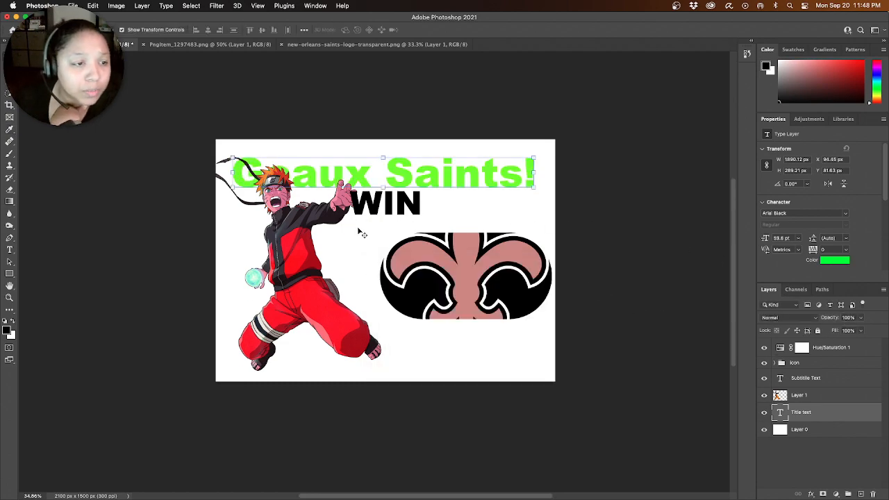
scroll(490, 318, "right", 1)
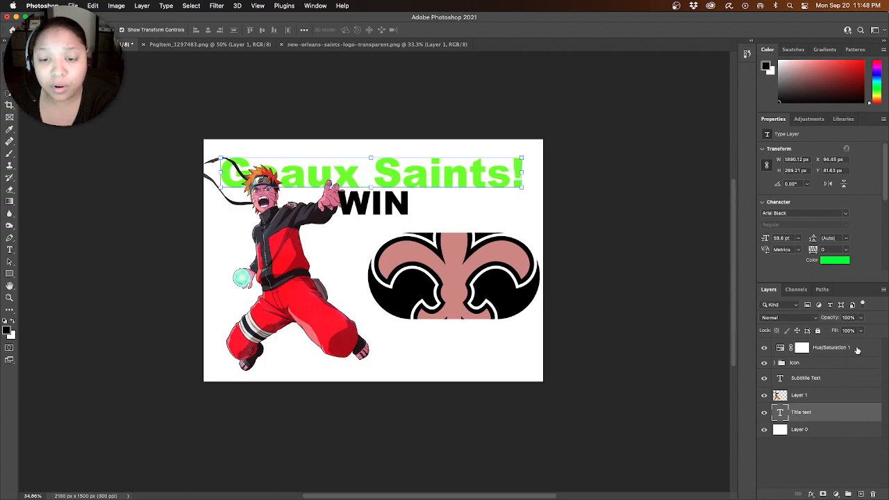
left_click_drag(858, 350, 856, 387)
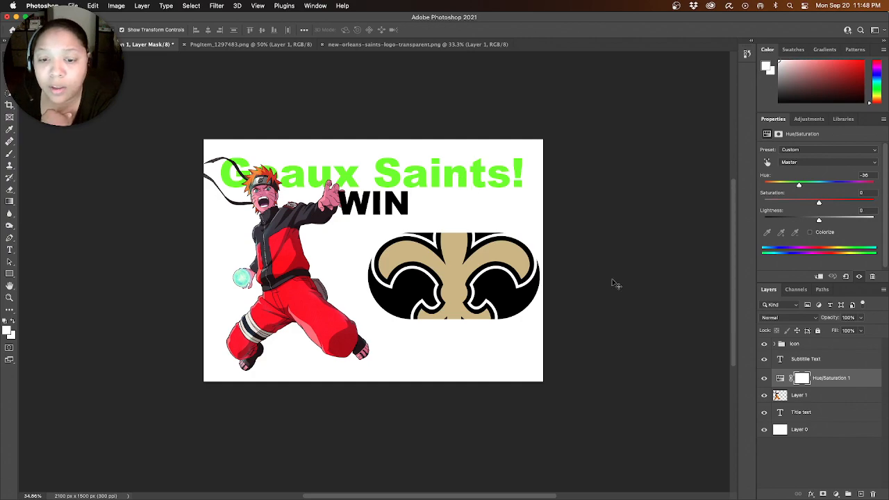
Step: Move the character image slightly right and down, placing it at X 0 px and Y 114 px
left_click(837, 381)
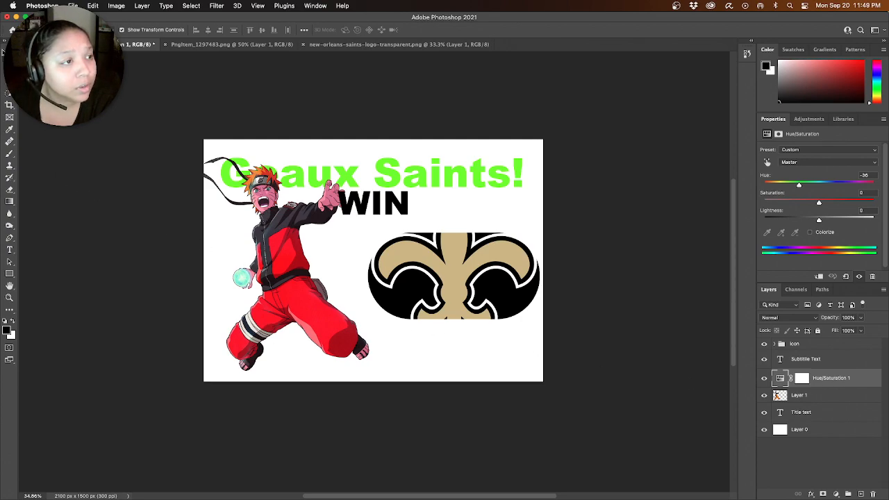
left_click(282, 245)
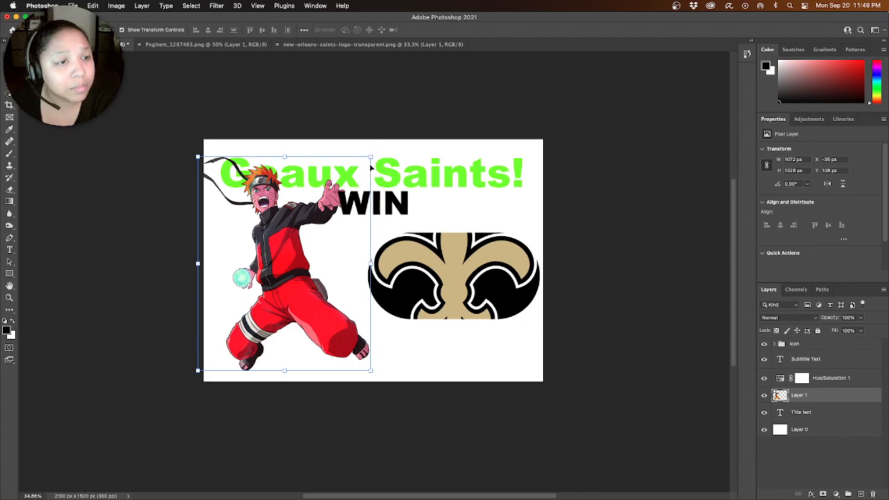
mouse_move(289, 256)
left_mouse_down()
mouse_move(284, 262)
mouse_move(293, 264)
left_mouse_up()
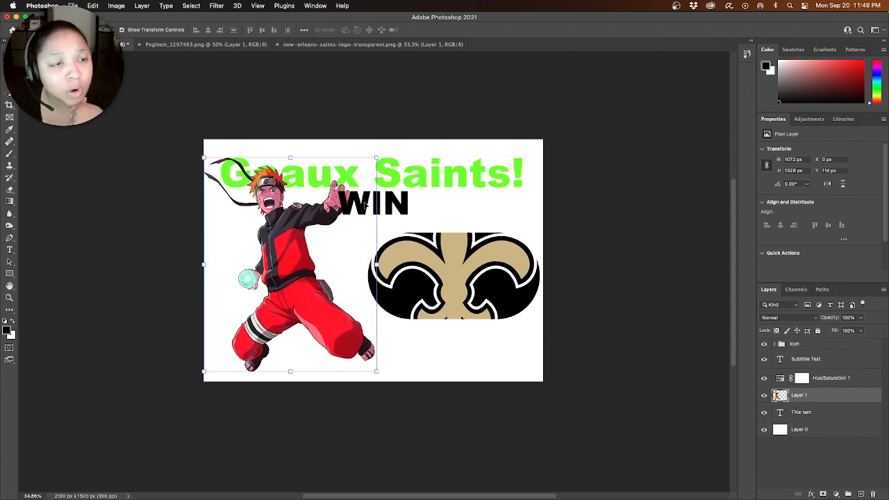
Step: Move the "Geaux Saints!" title text up closer to the canvas's upper edge
left_click(445, 180)
double_click(435, 175)
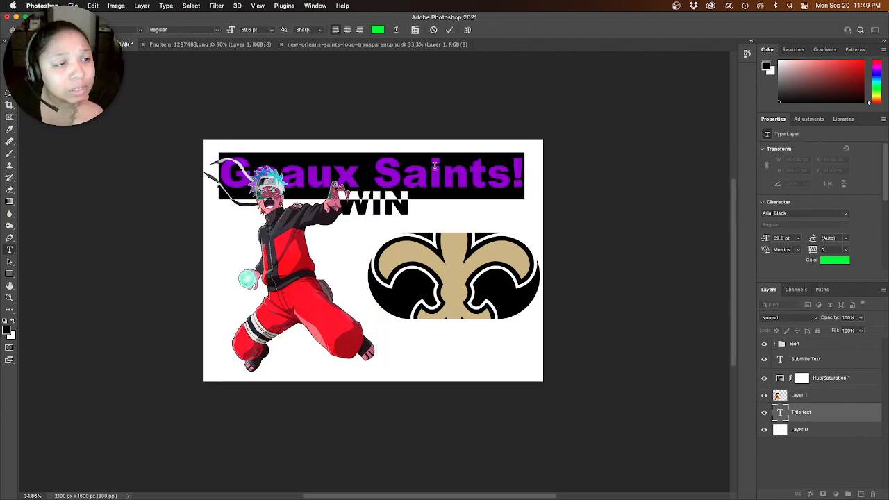
left_click(312, 143)
left_click_drag(435, 180, 434, 169)
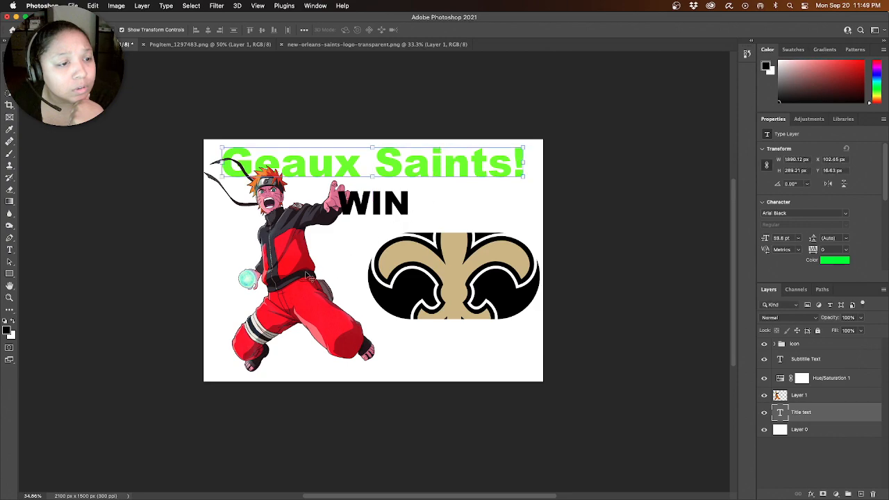
left_click(287, 271)
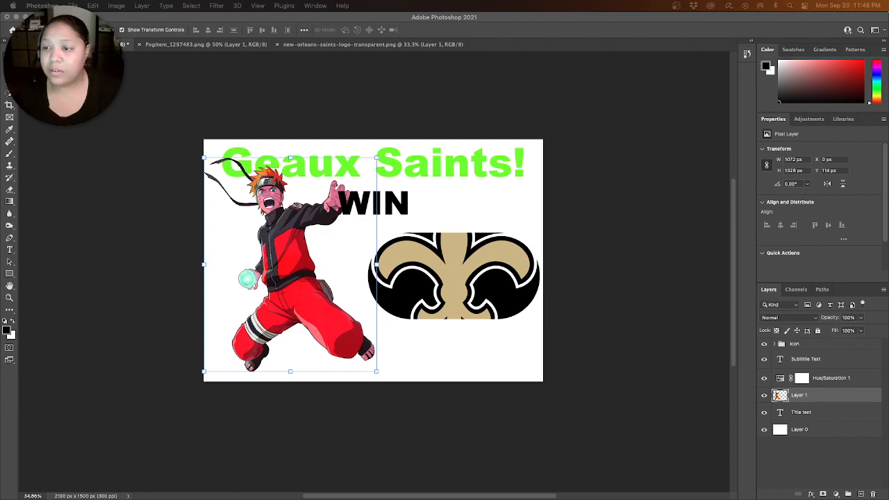
left_click(297, 306)
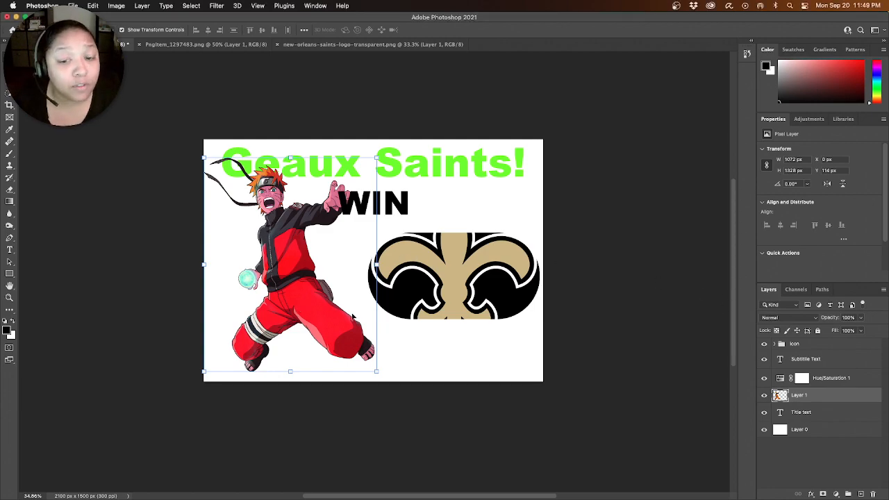
left_click(845, 381)
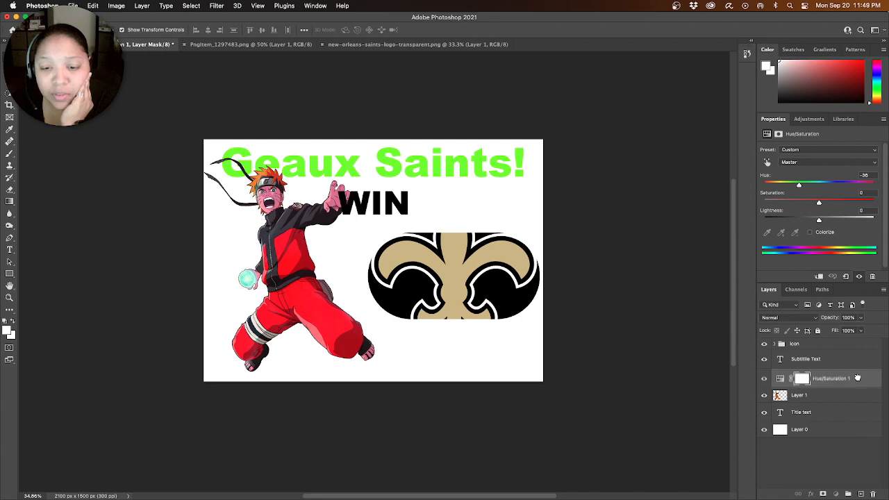
left_click_drag(853, 391, 851, 383)
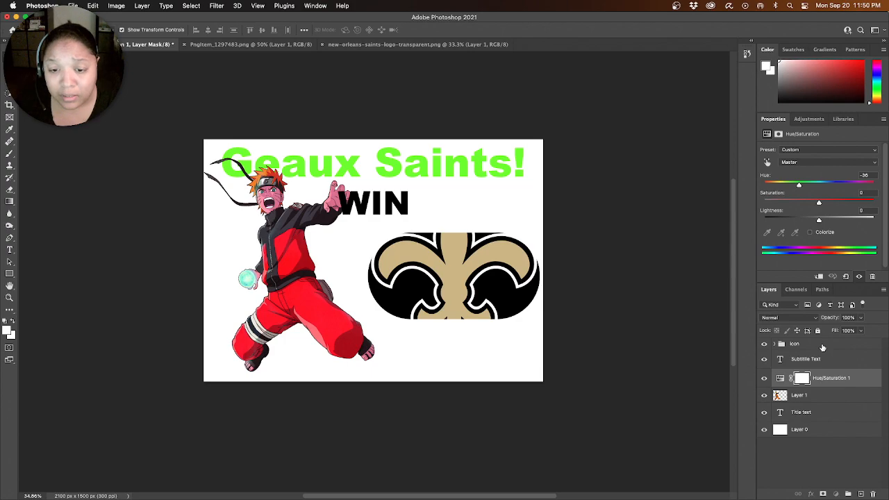
Step: Reorder the layers so the icon group sits below the subtitle text and the Hue/Saturation layer is topmost
left_click_drag(823, 347, 820, 370)
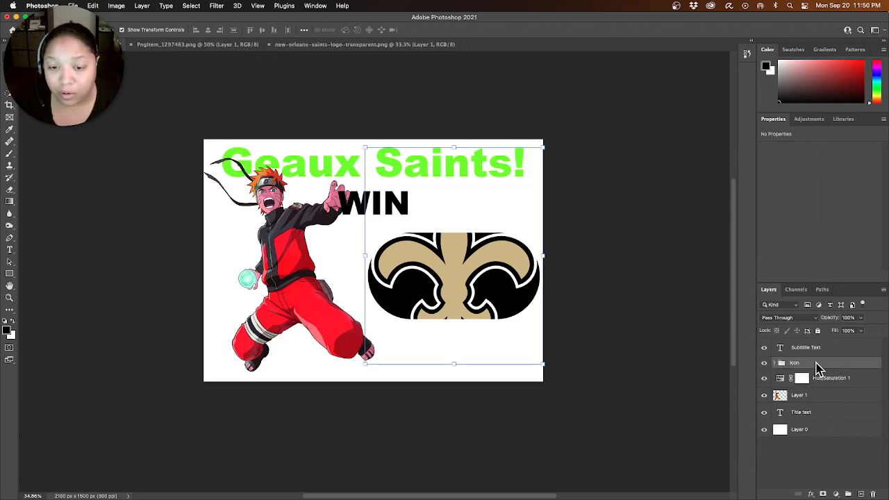
left_click_drag(831, 380, 829, 350)
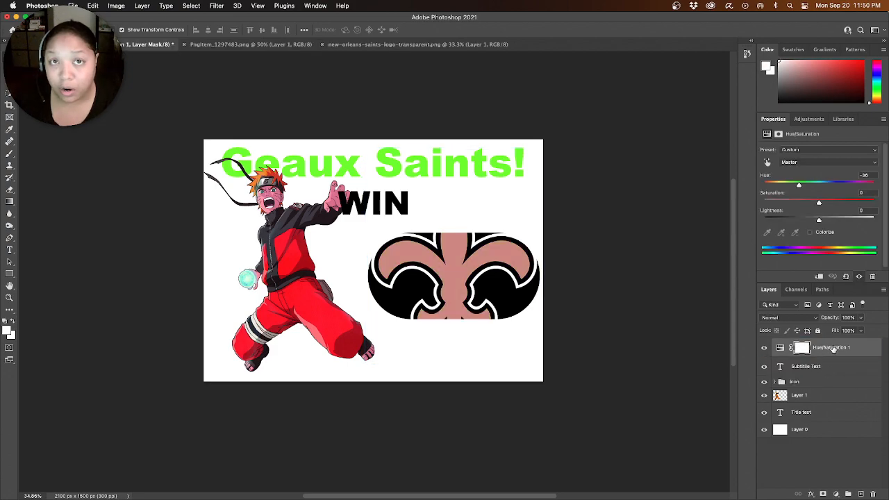
left_click_drag(831, 351, 829, 351)
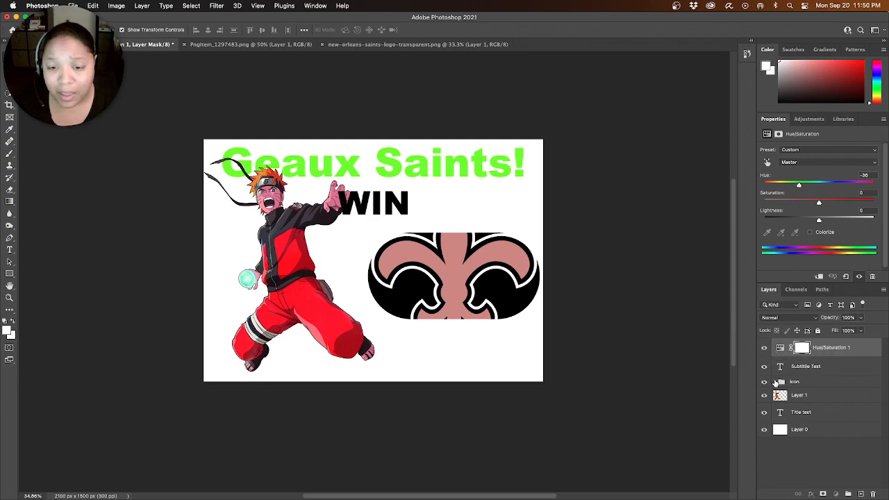
Step: Try the Hue/Saturation layer beneath the rectangle inside the expanded icon group, and return it above the subtitle text
left_click(775, 382)
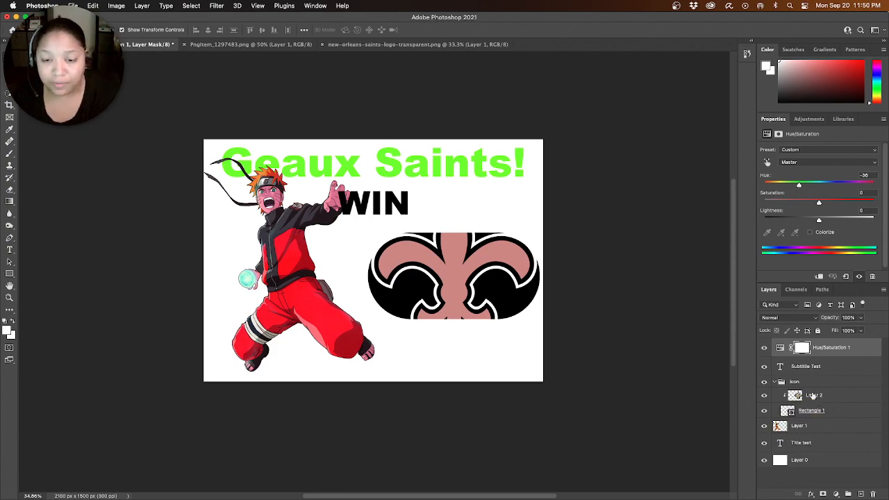
left_click_drag(808, 350, 809, 411)
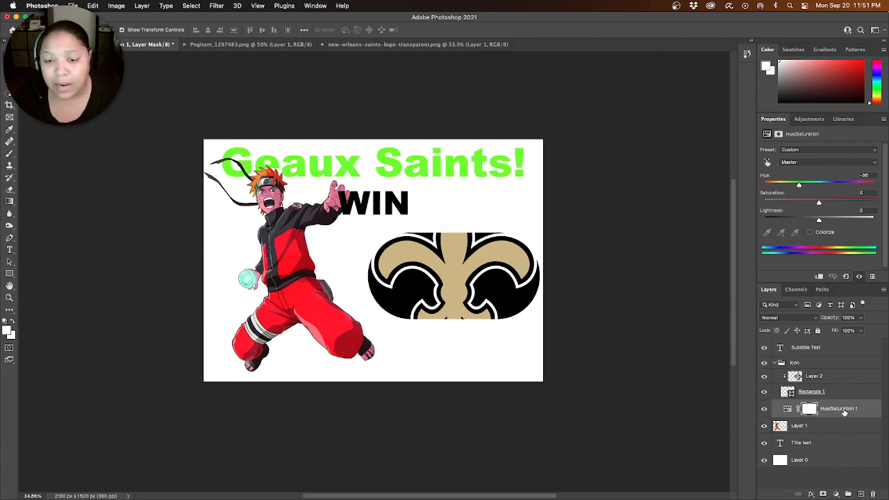
left_click_drag(833, 410, 832, 347)
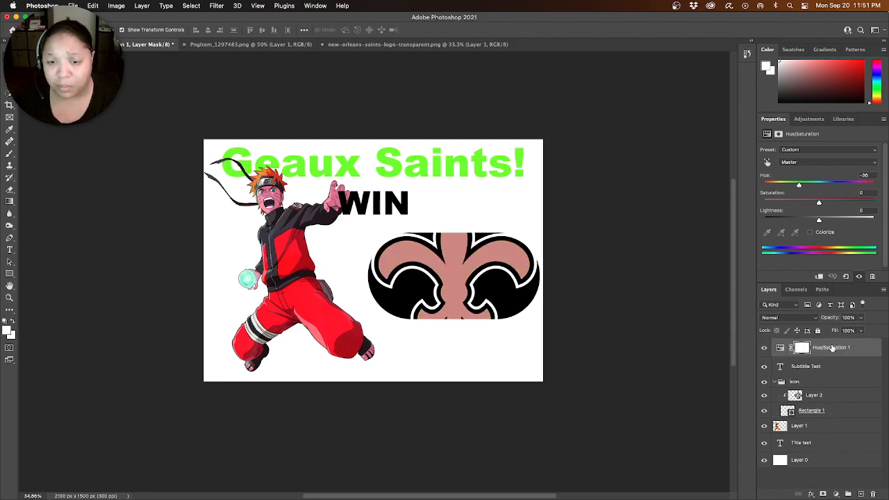
left_click_drag(834, 351, 827, 418)
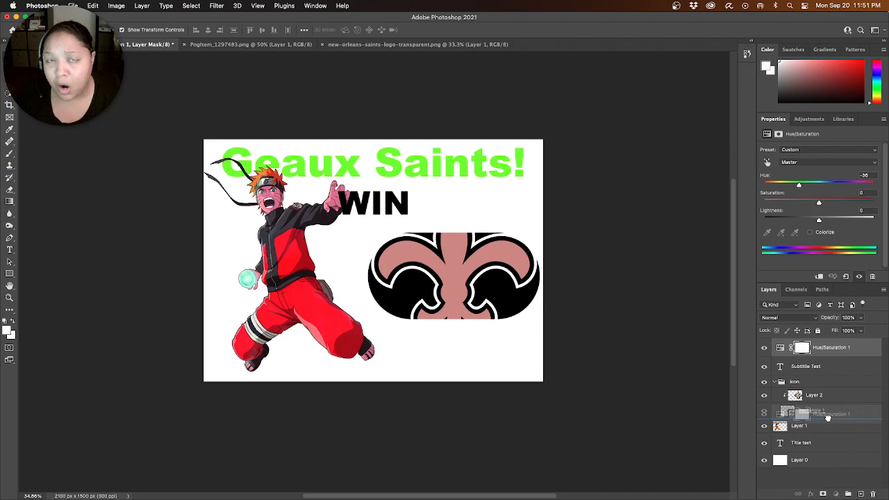
left_click_drag(828, 418, 837, 350)
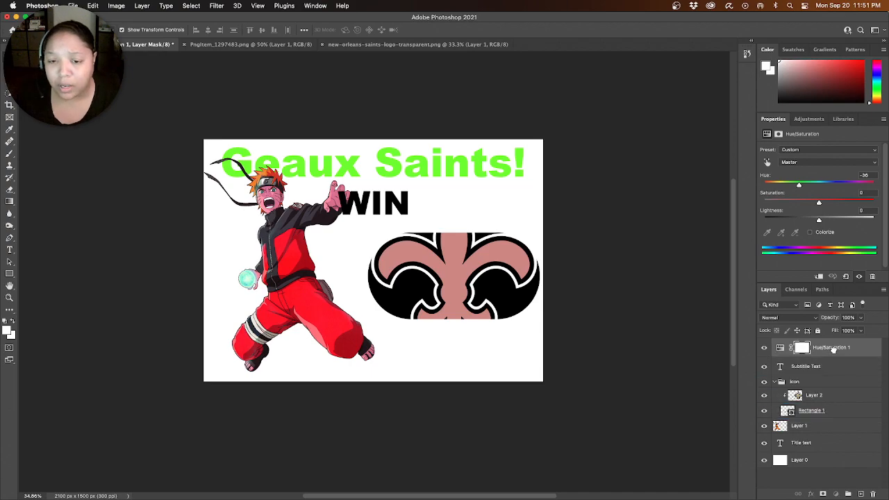
left_click(775, 382)
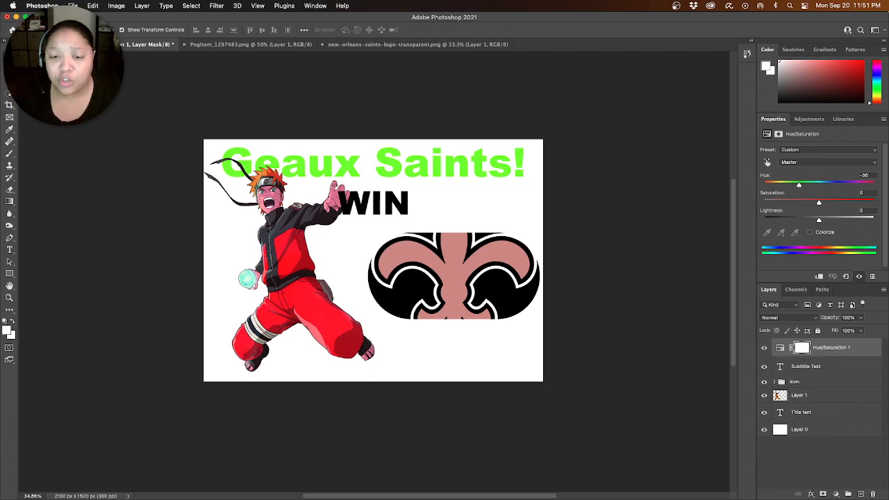
Step: Move the Hue/Saturation layer between the collapsed icon group and the character layer, keeping it outside the group
left_click_drag(823, 348, 825, 378)
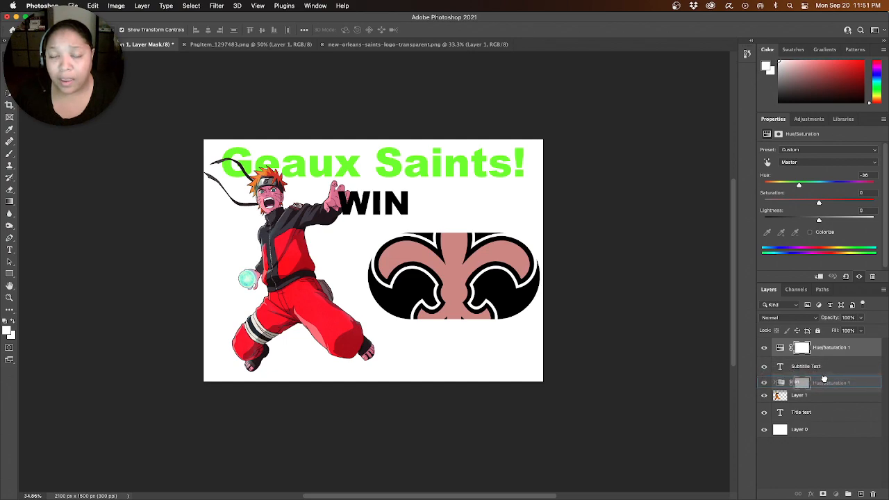
left_click_drag(825, 379, 825, 381)
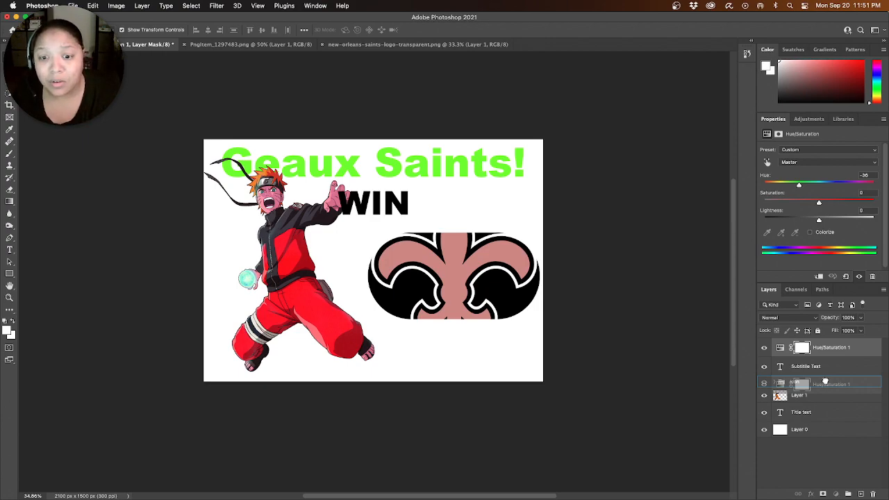
left_click_drag(826, 380, 822, 386)
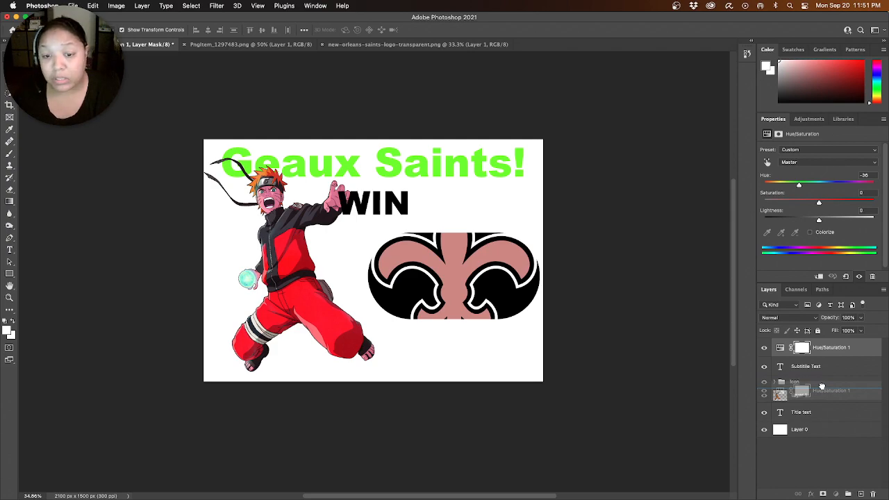
left_click_drag(822, 386, 822, 387)
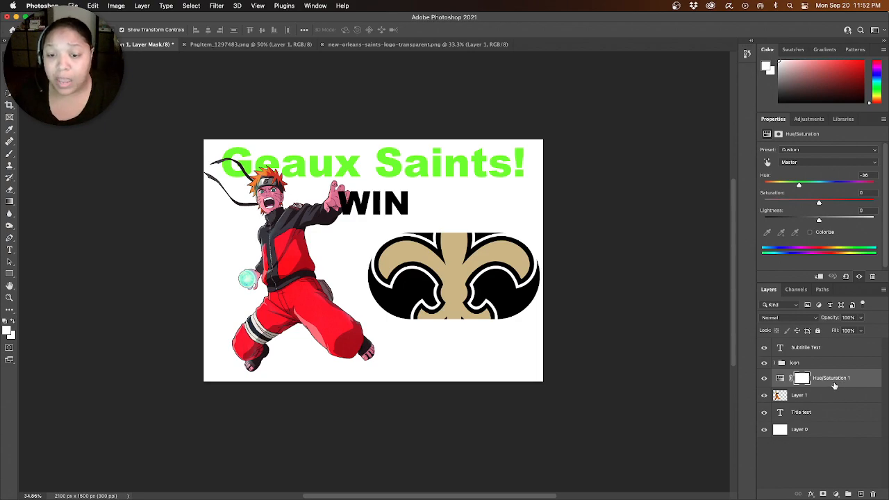
Step: Clip the Hue/Saturation layer to the character layer only and set its hue to +43
left_click(834, 383, "alt")
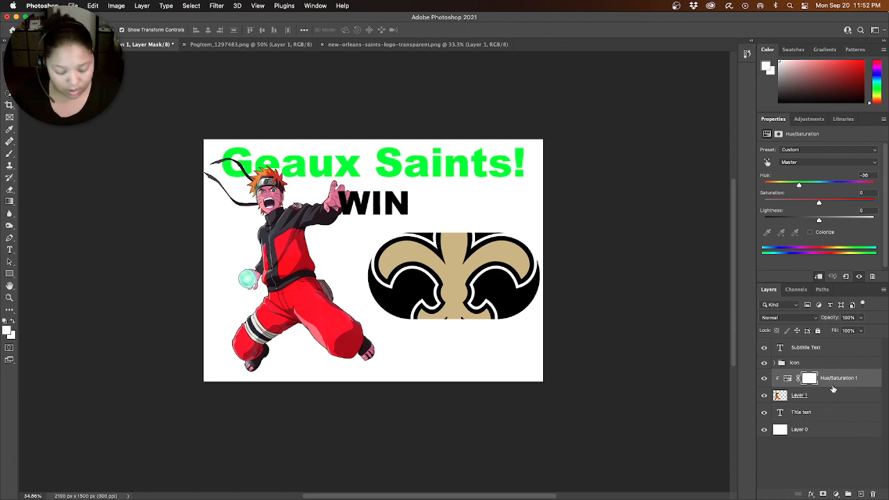
left_click(834, 383, "alt")
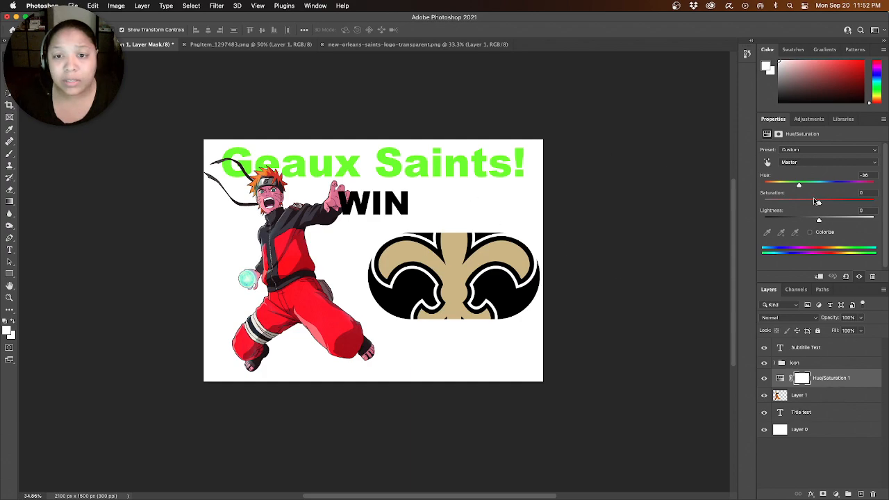
left_click_drag(799, 184, 861, 188)
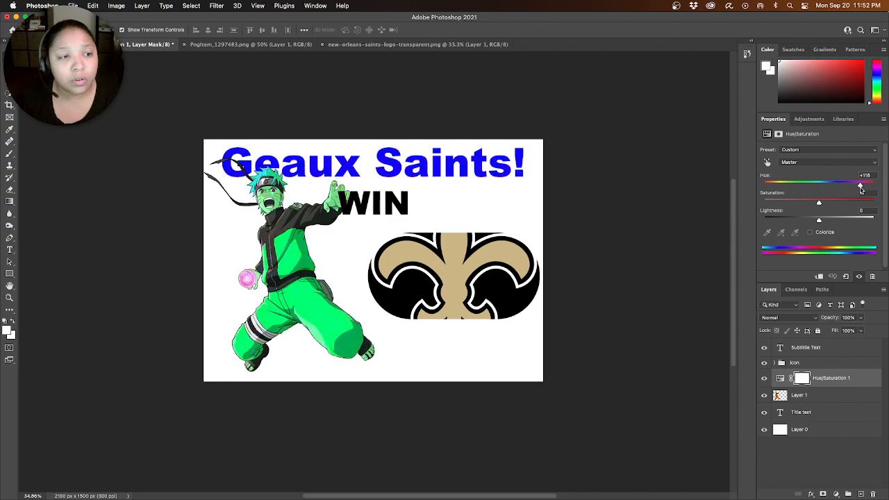
left_click(824, 385, "alt")
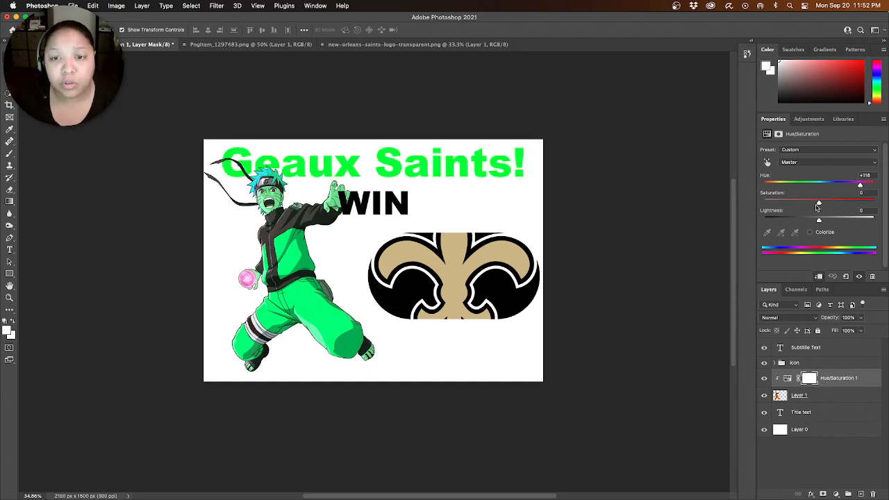
mouse_move(860, 186)
left_mouse_down()
mouse_move(780, 187)
mouse_move(853, 186)
mouse_move(843, 186)
left_mouse_up()
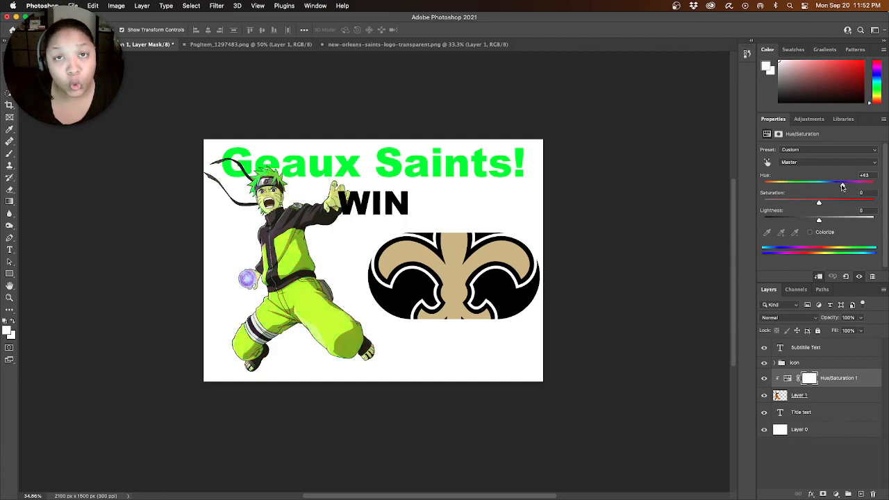